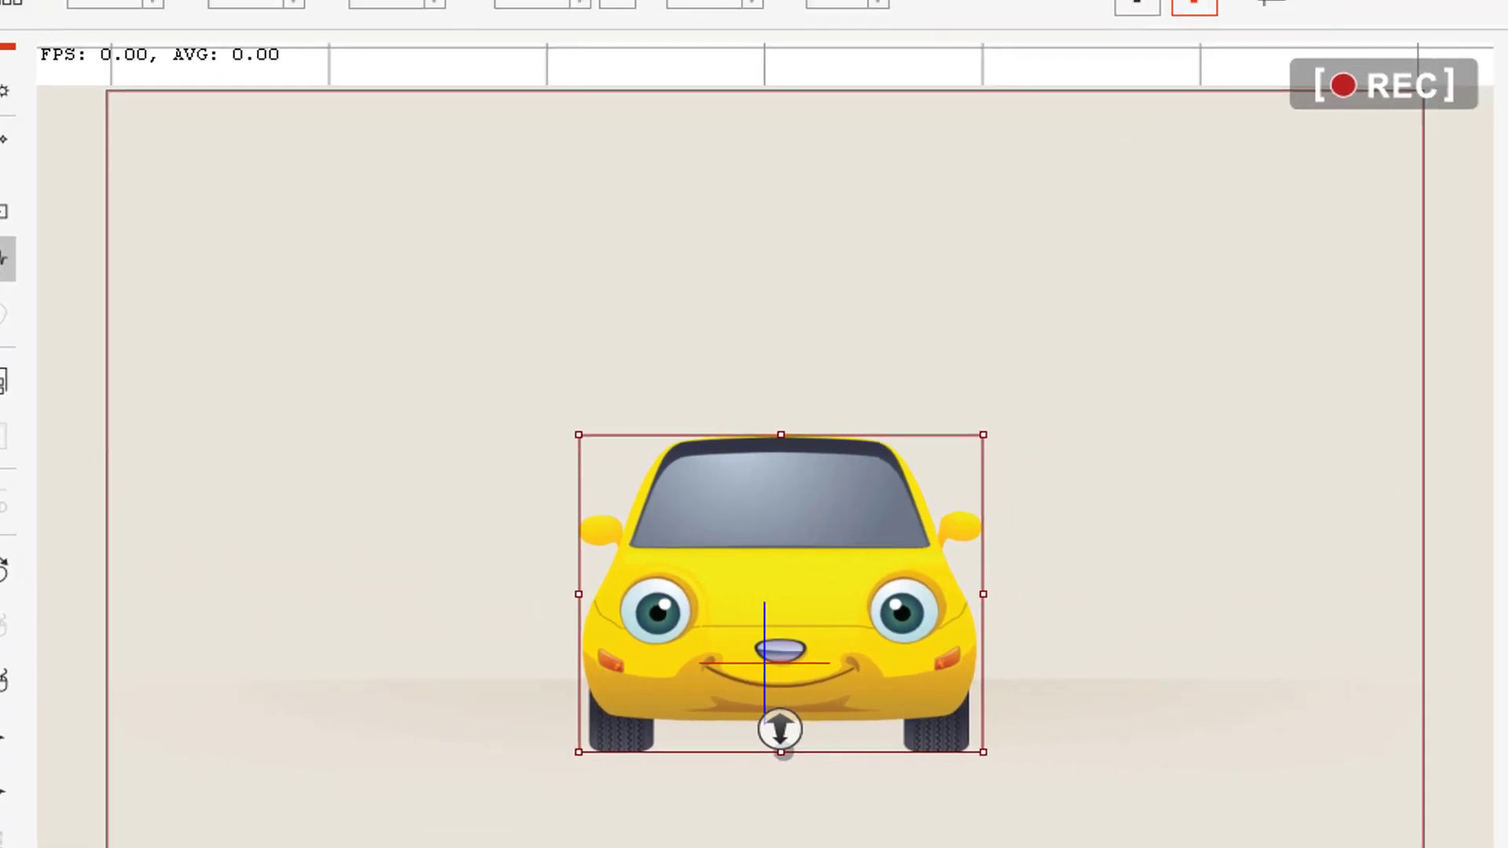
Create a voice script for the selected car from the audio file talking car_01, stopping the preview playback
click(36, 267)
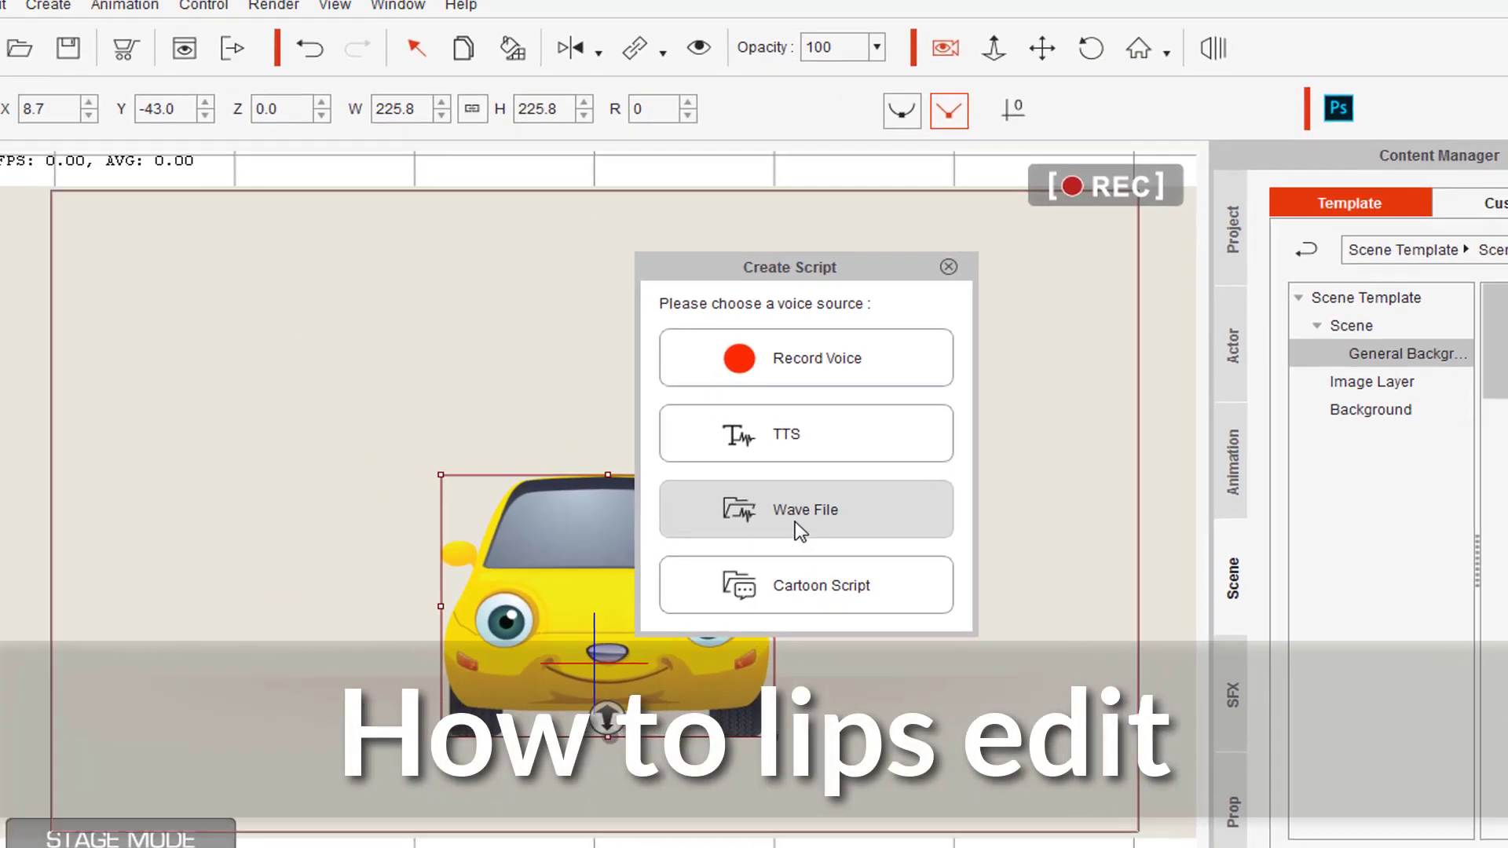
click(718, 475)
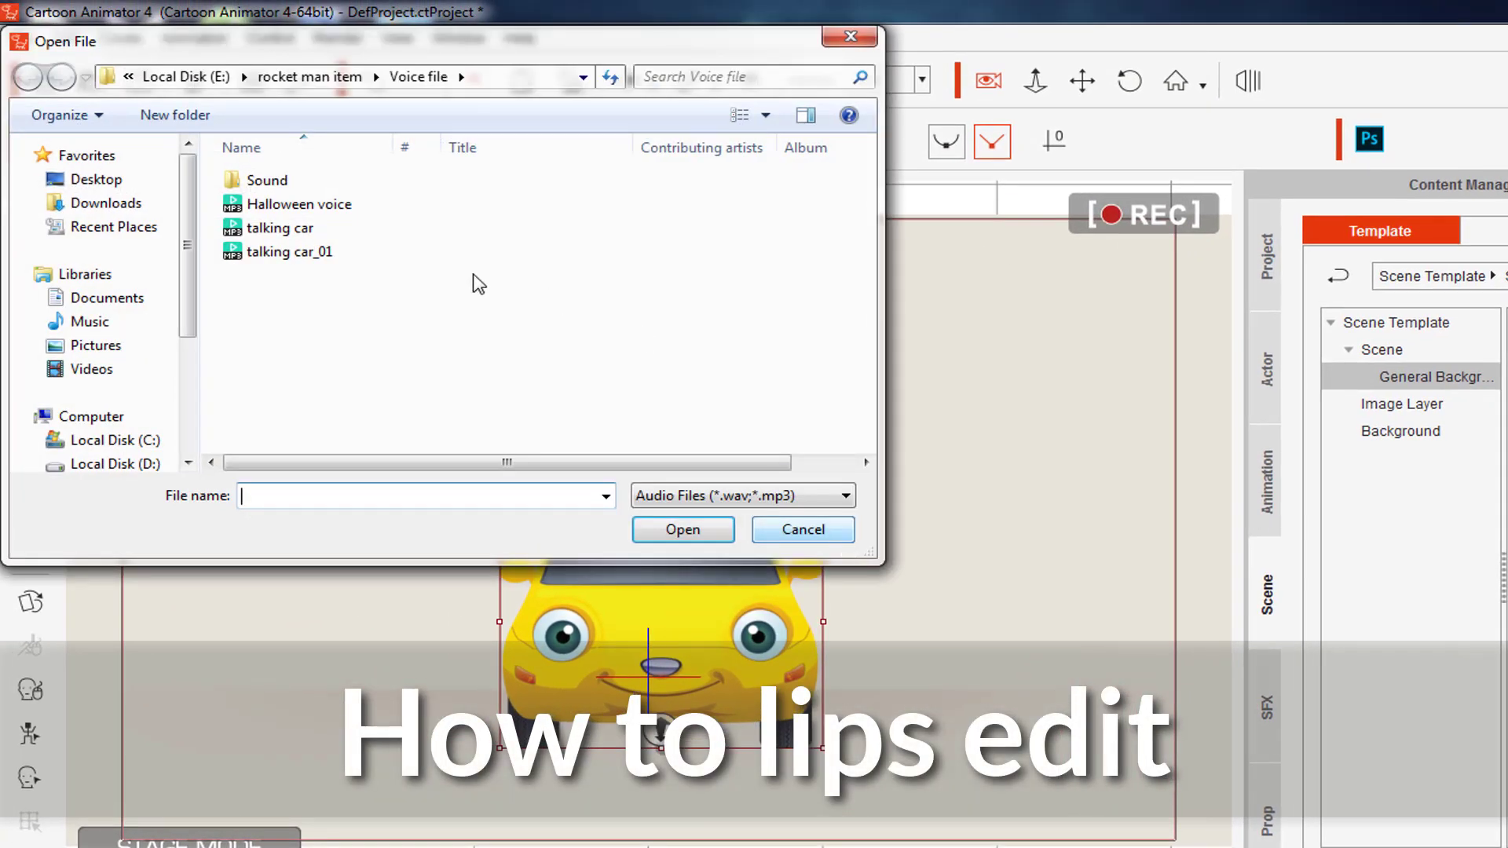
click(310, 253)
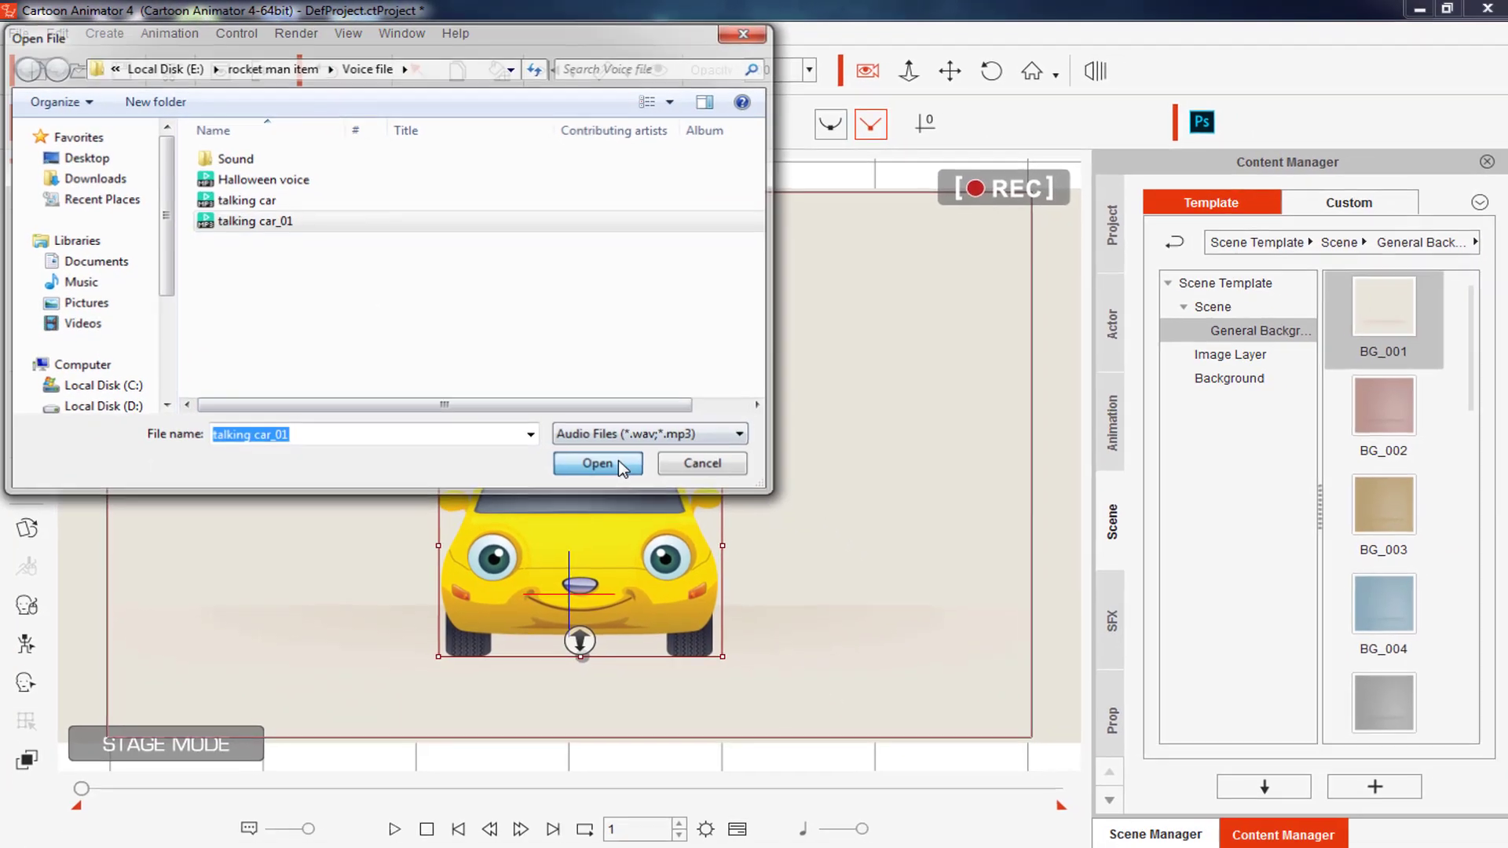
click(597, 463)
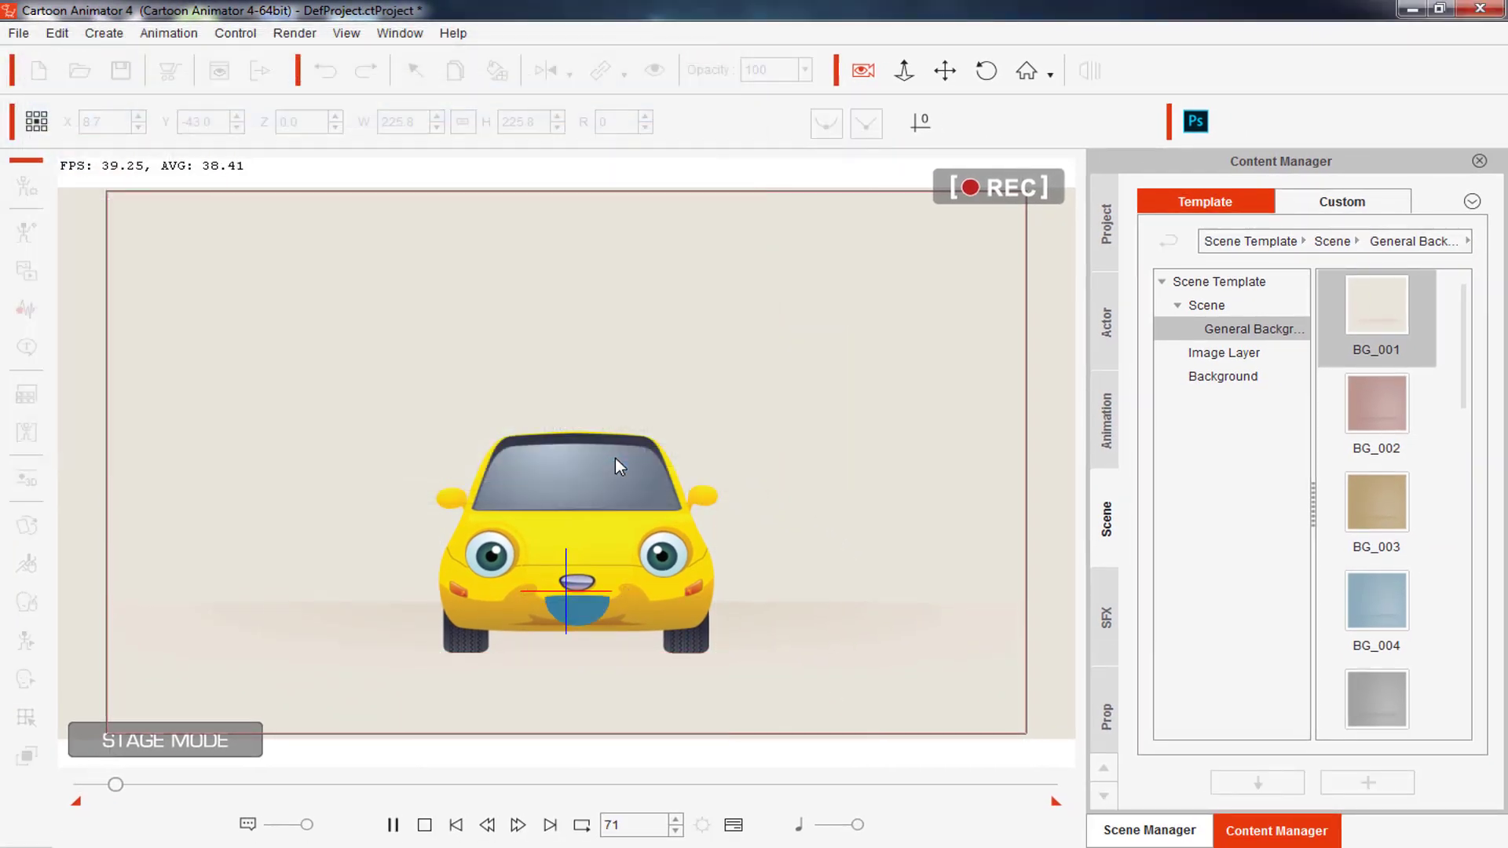
click(615, 459)
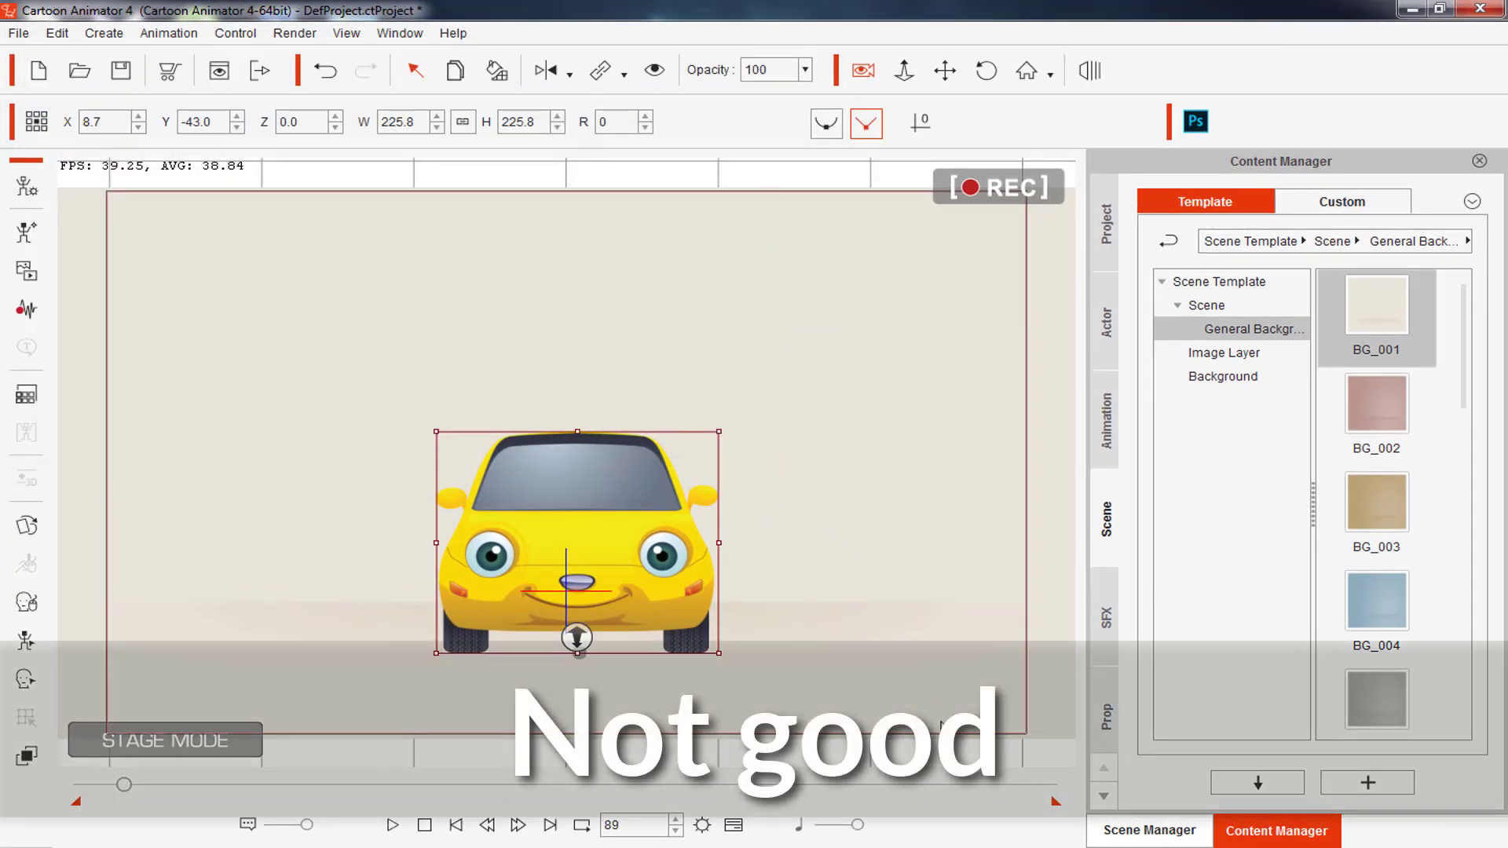
Open the timeline, limit it to the car, and show its Face tracks with the Voice Clip expanded at the beginning
click(734, 825)
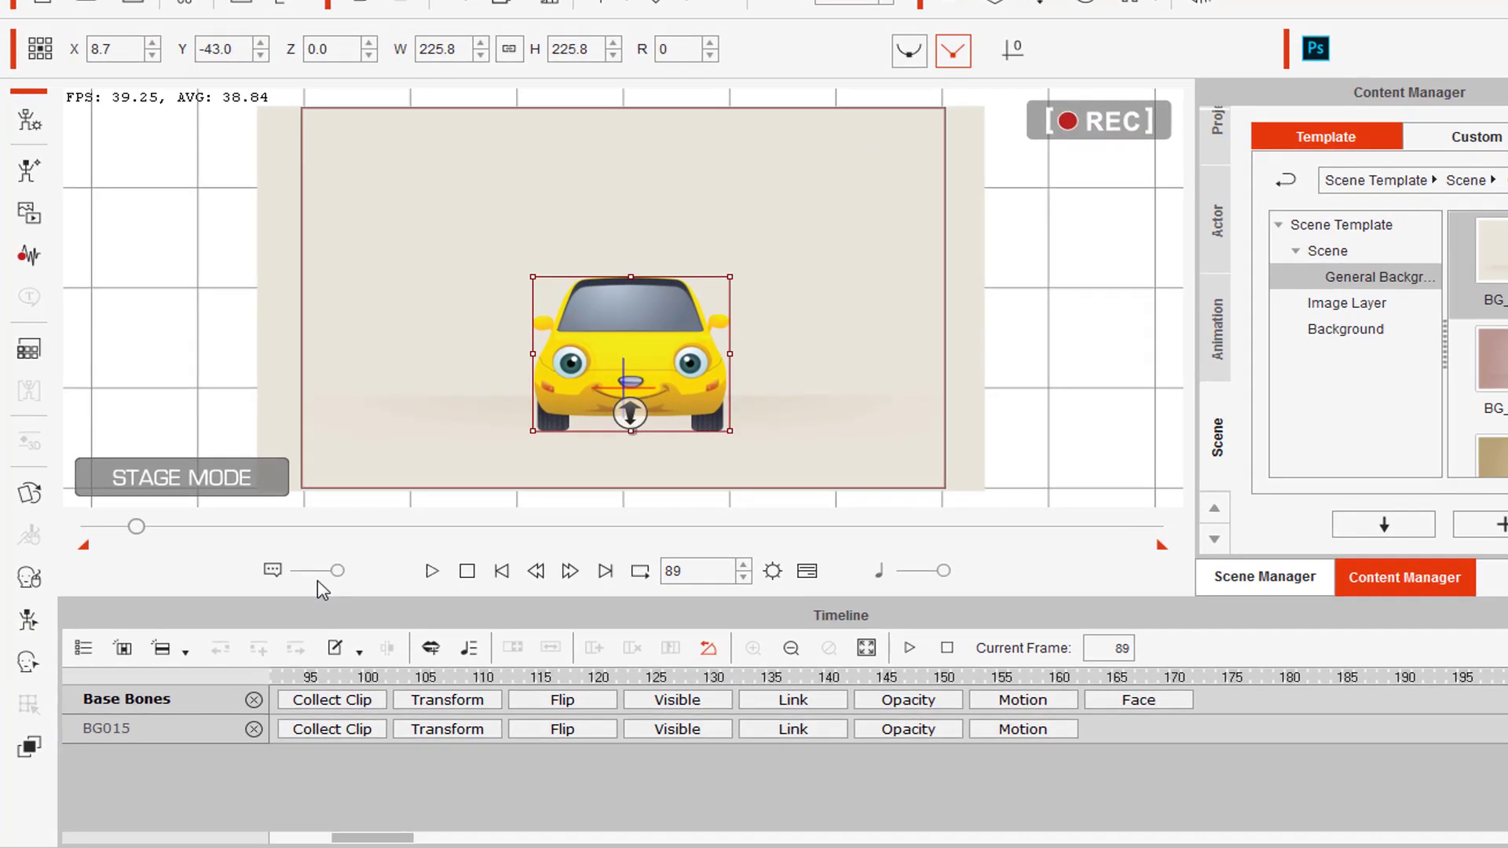
click(117, 657)
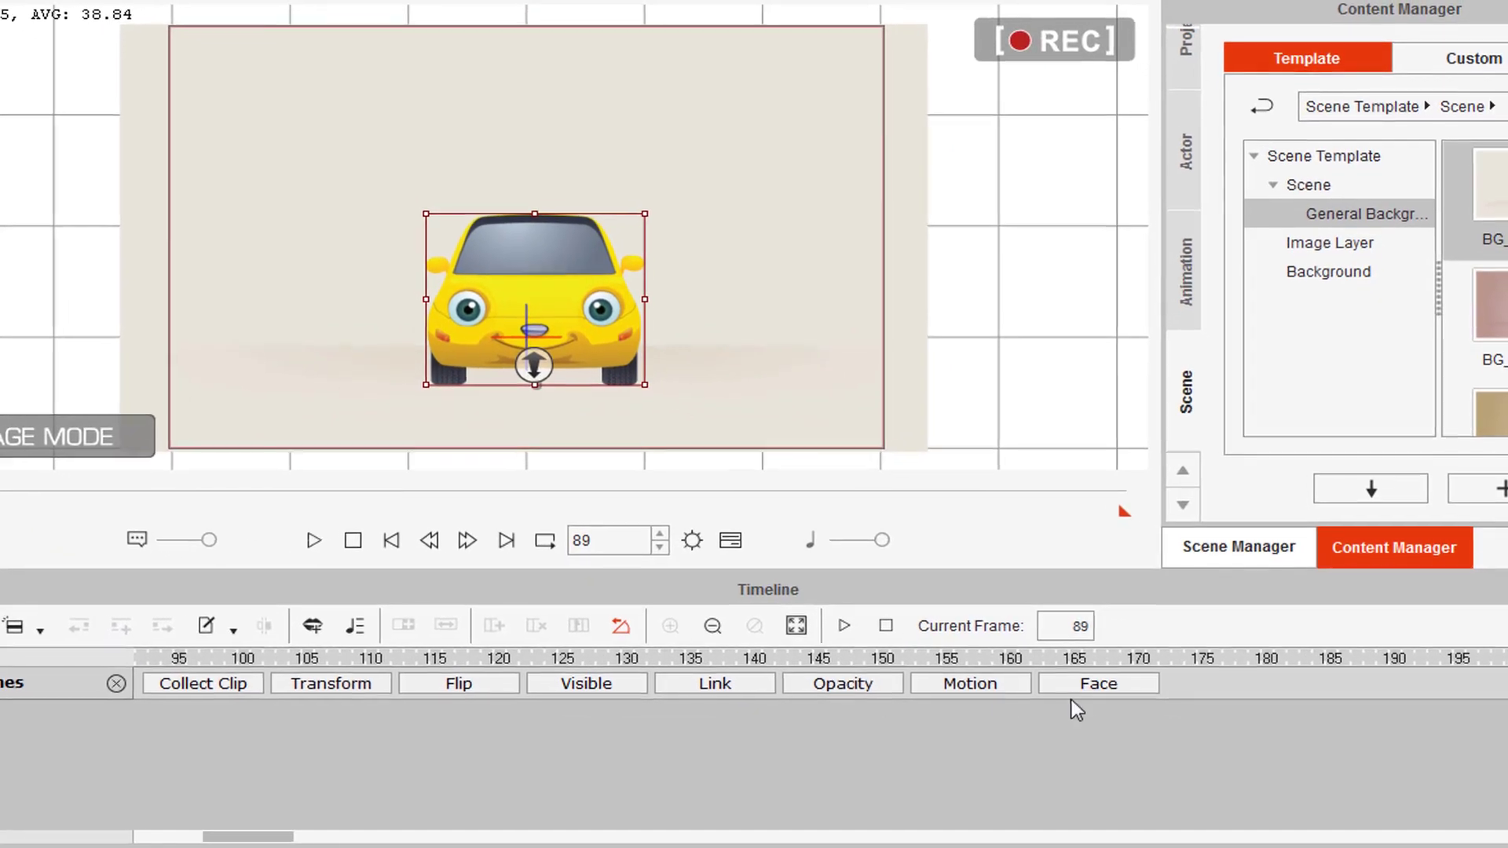
click(1143, 696)
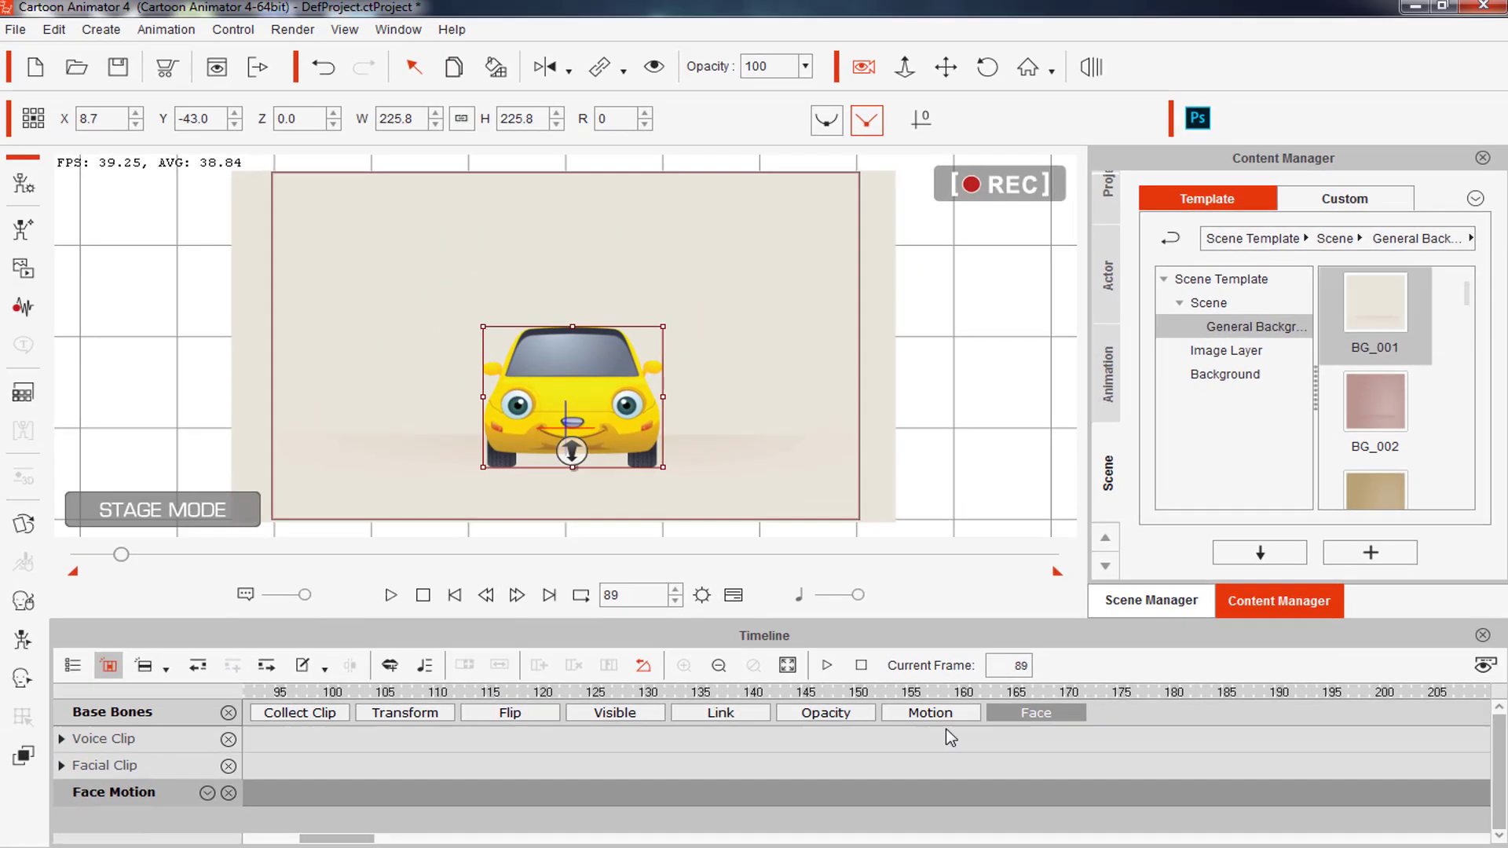
click(62, 744)
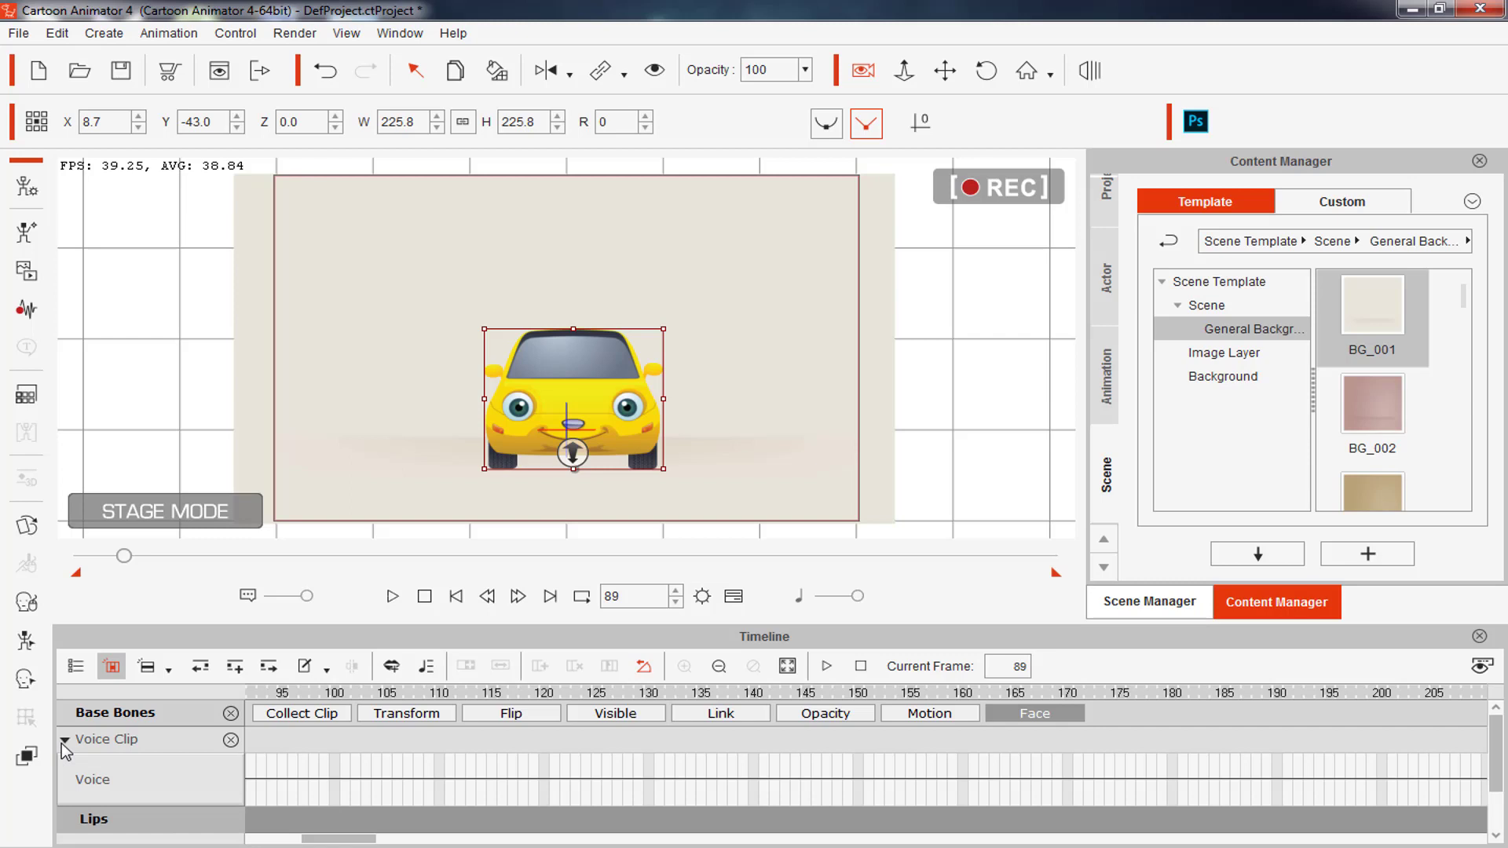
click(63, 740)
click(64, 740)
drag(348, 840, 266, 841)
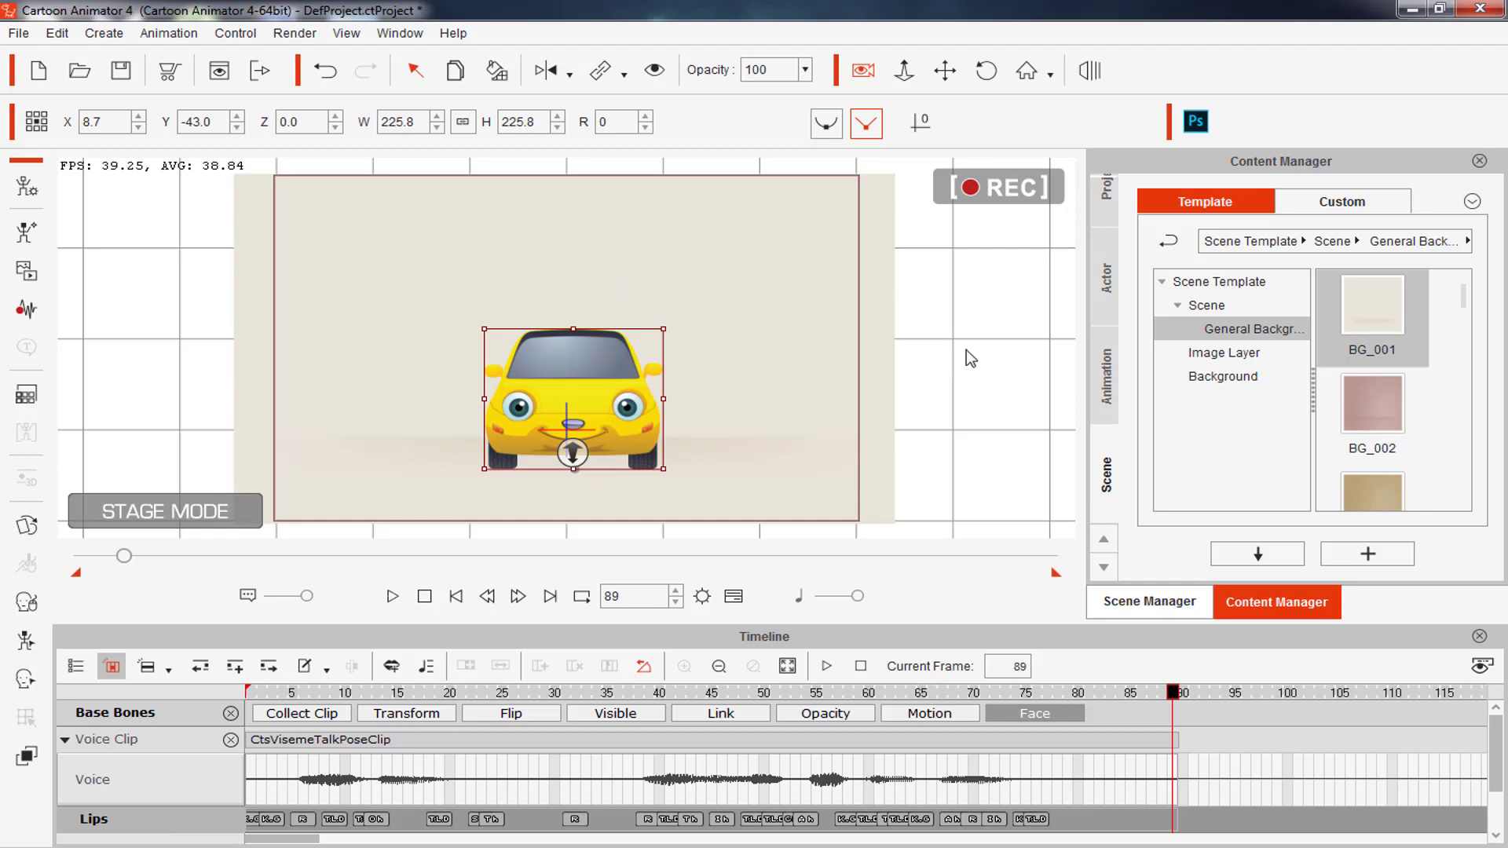
Shift the voice clip to start at about frame 6 and play back the opening speech
click(864, 72)
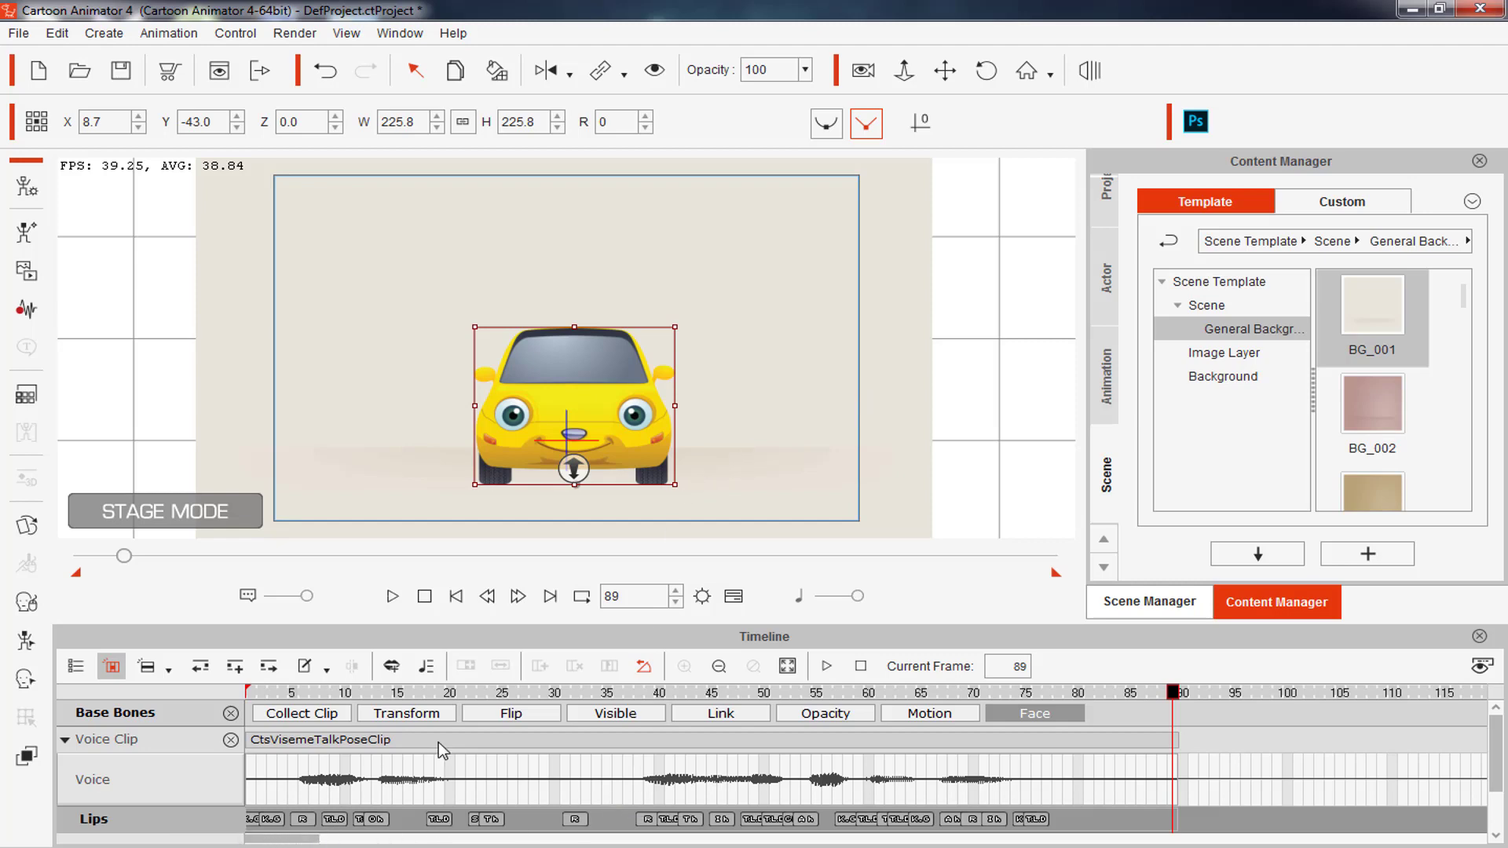
drag(311, 750, 364, 747)
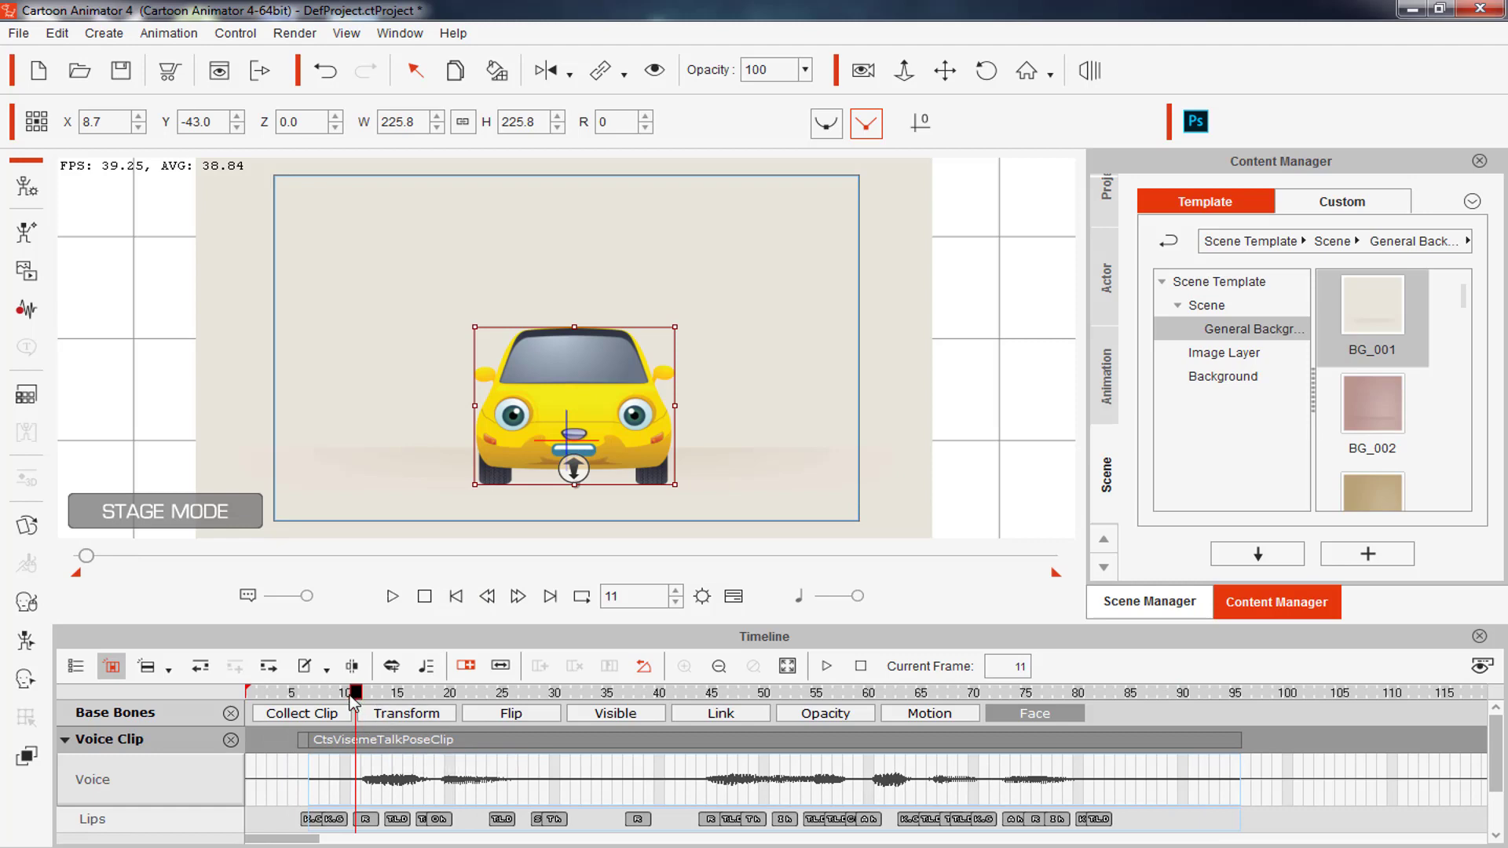
key(space)
key(space)
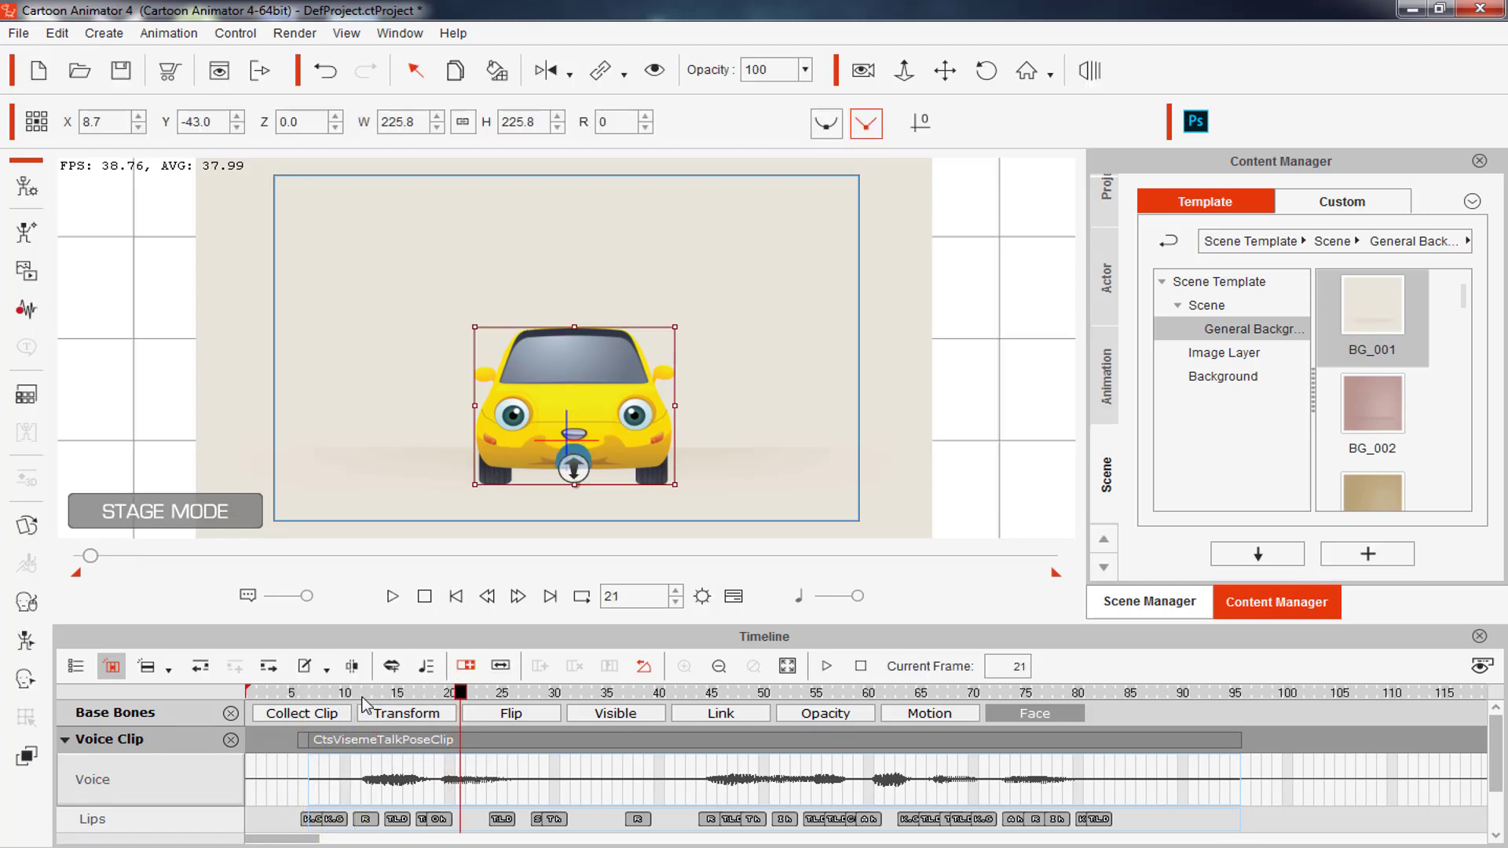
drag(461, 693, 313, 692)
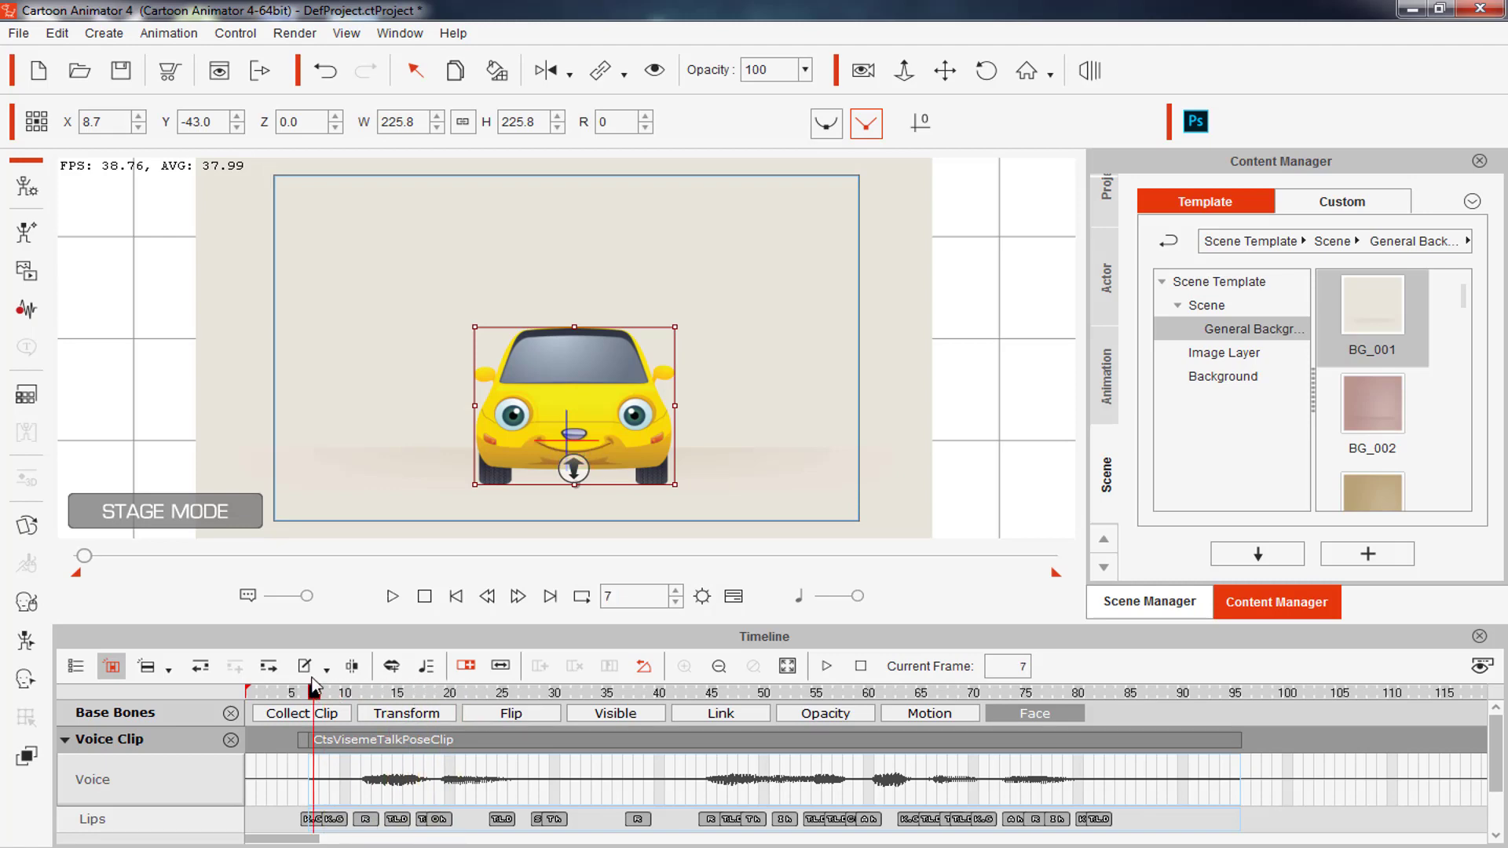
click(947, 69)
drag(983, 377, 994, 346)
key(space)
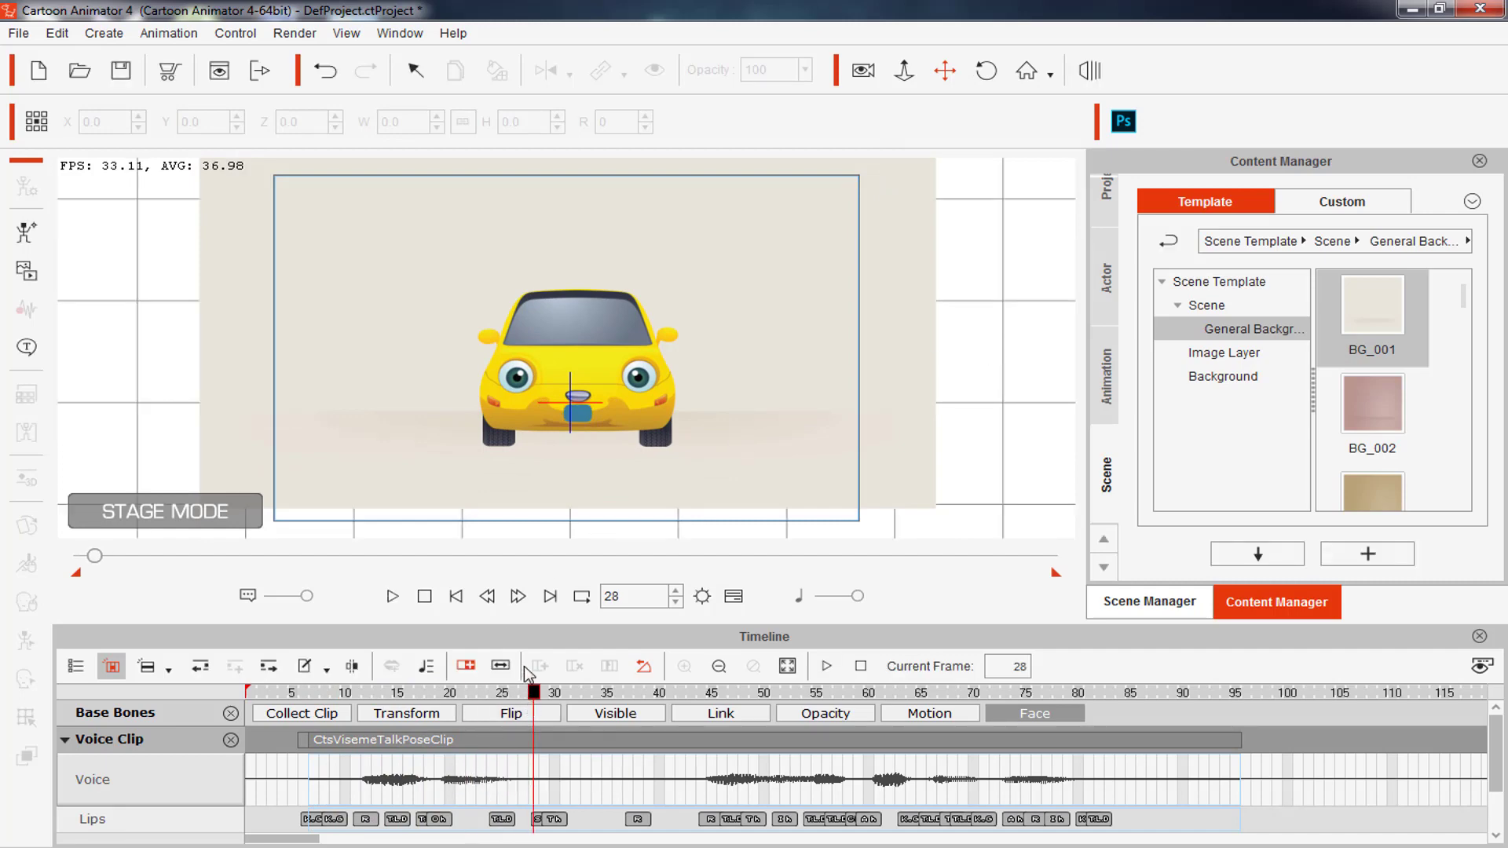
click(425, 597)
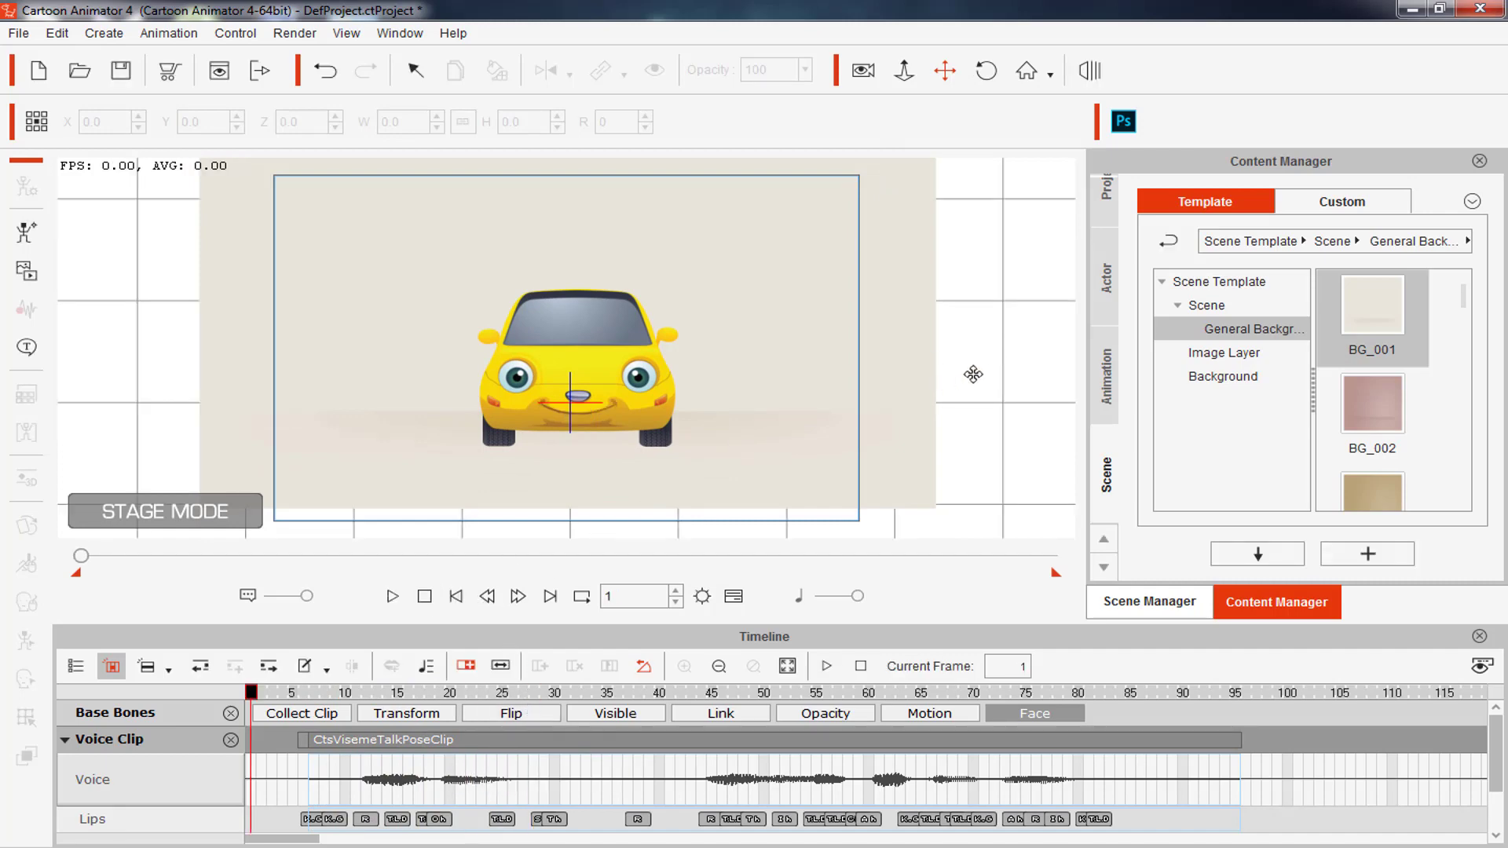
Change the K_G lip key at frame 9 to Ih with an expressiveness of 85
scroll(973, 375, up, 5)
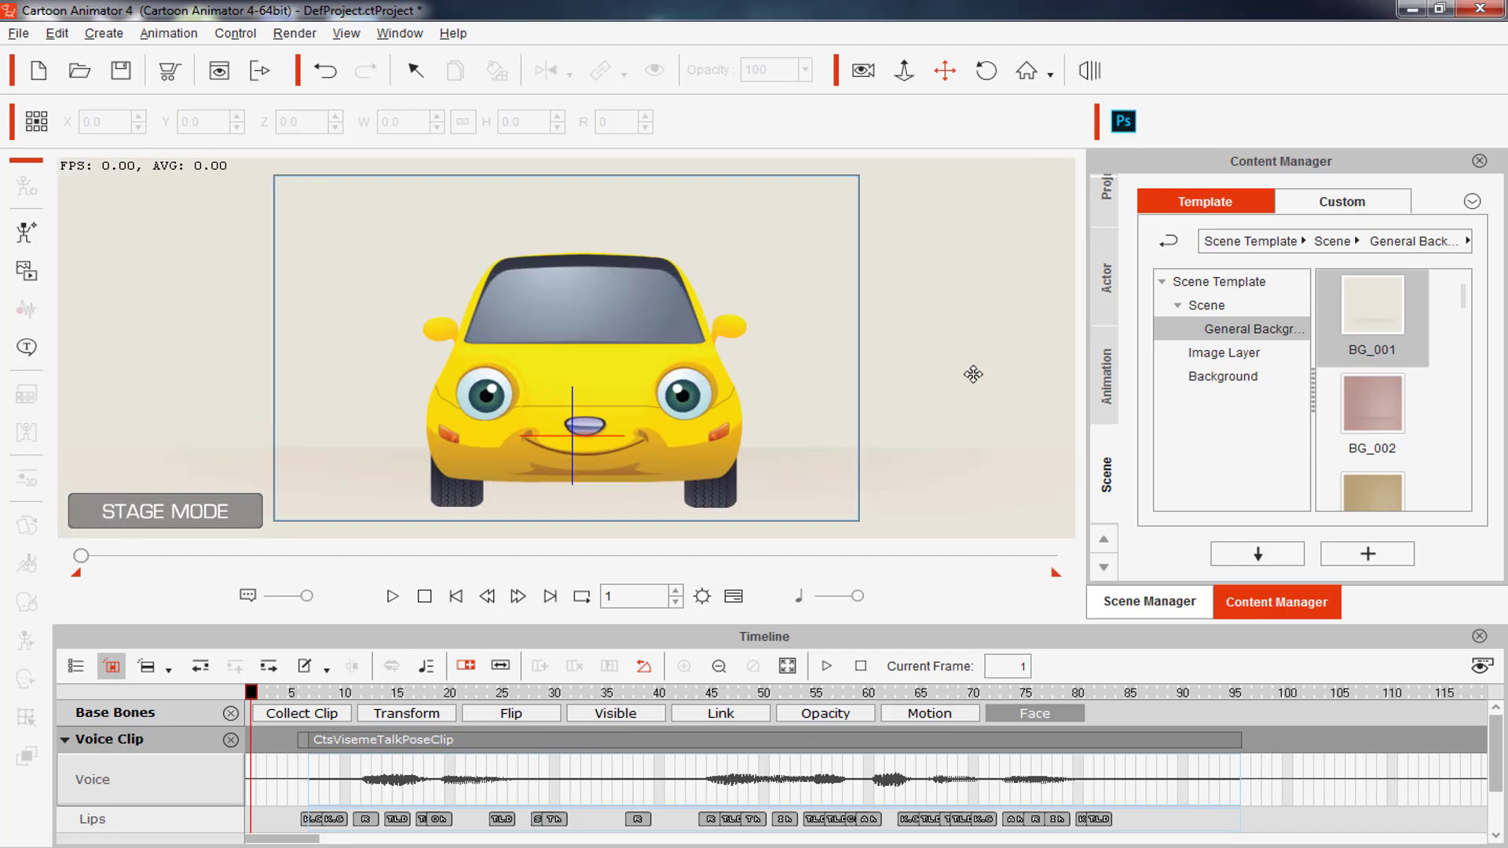
drag(959, 394, 959, 351)
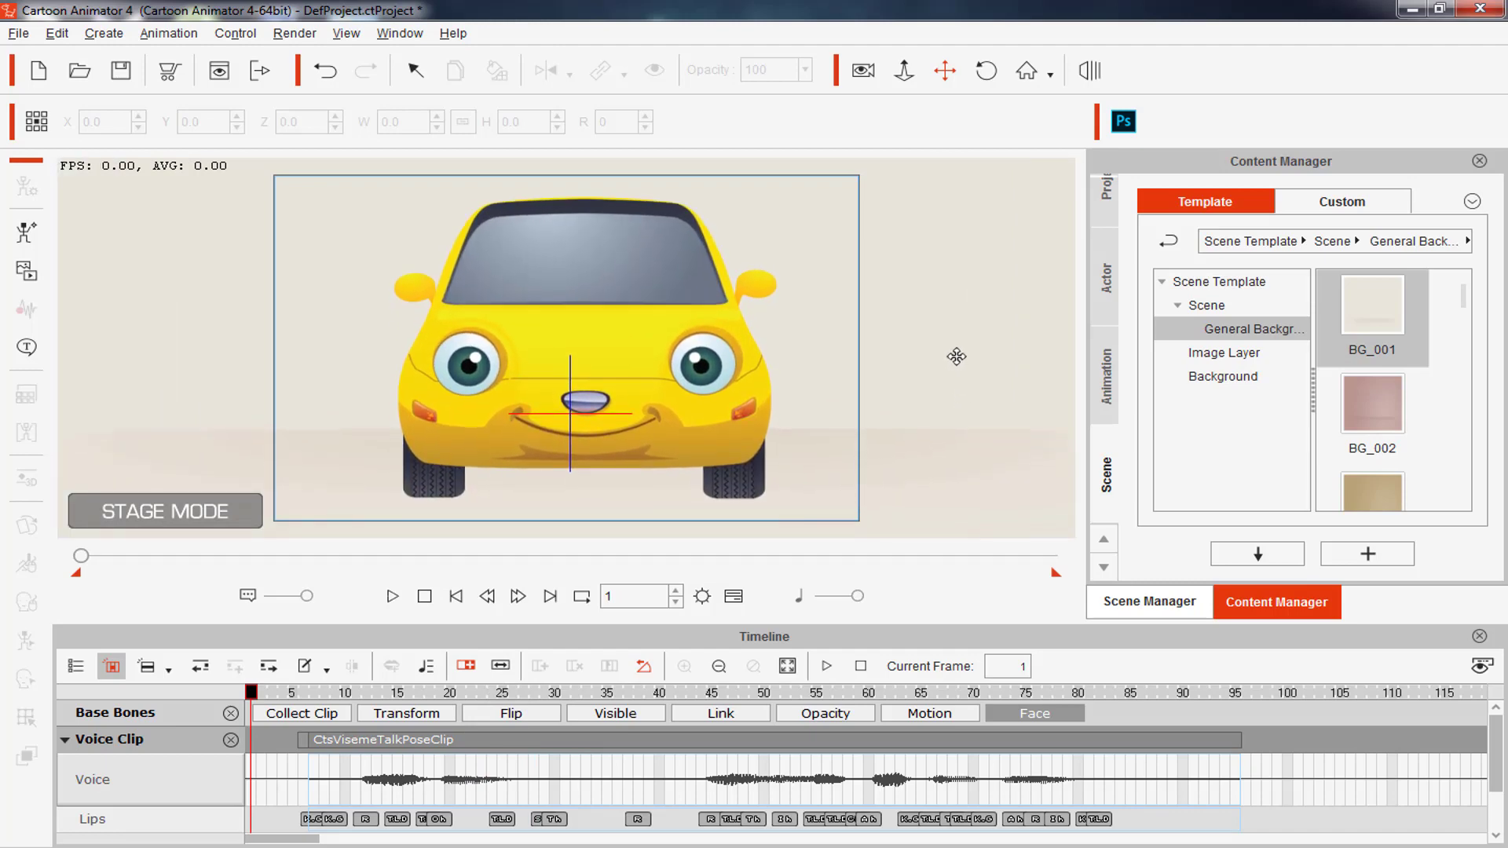
drag(251, 692, 342, 720)
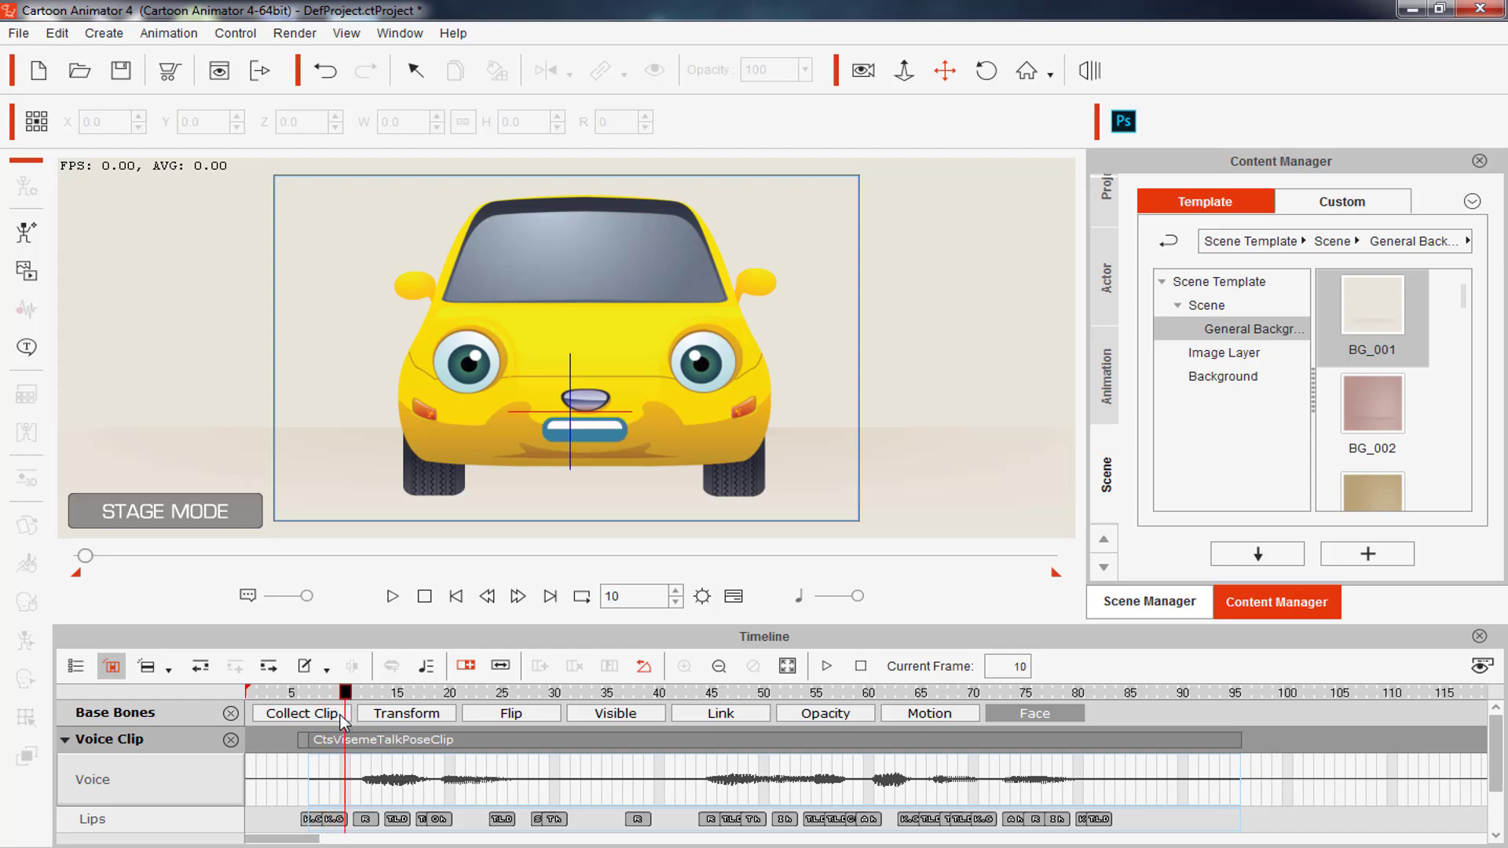
double_click(337, 820)
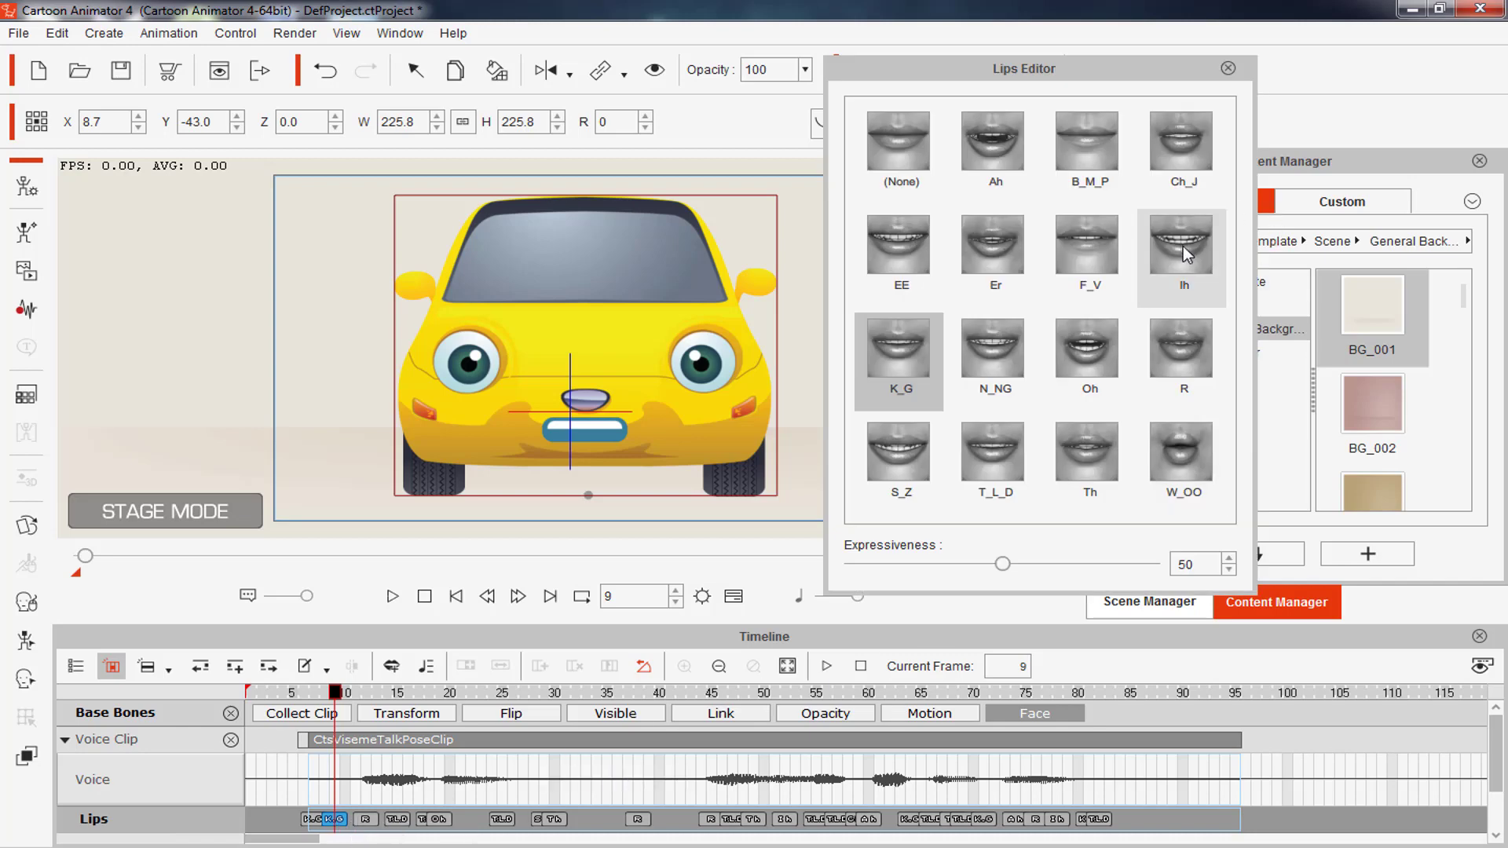
click(1183, 247)
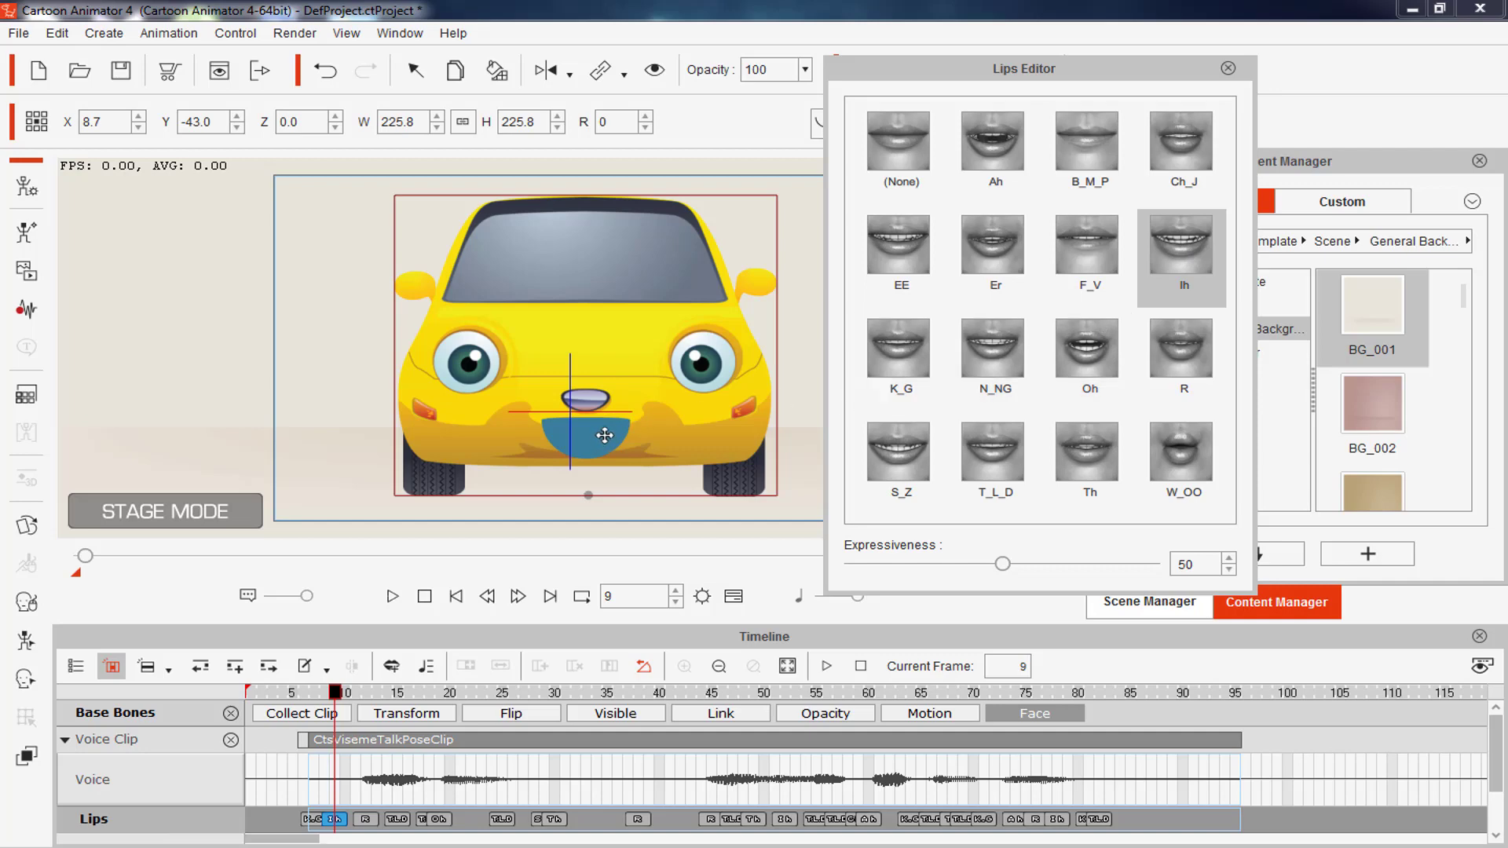
drag(1002, 564, 1107, 564)
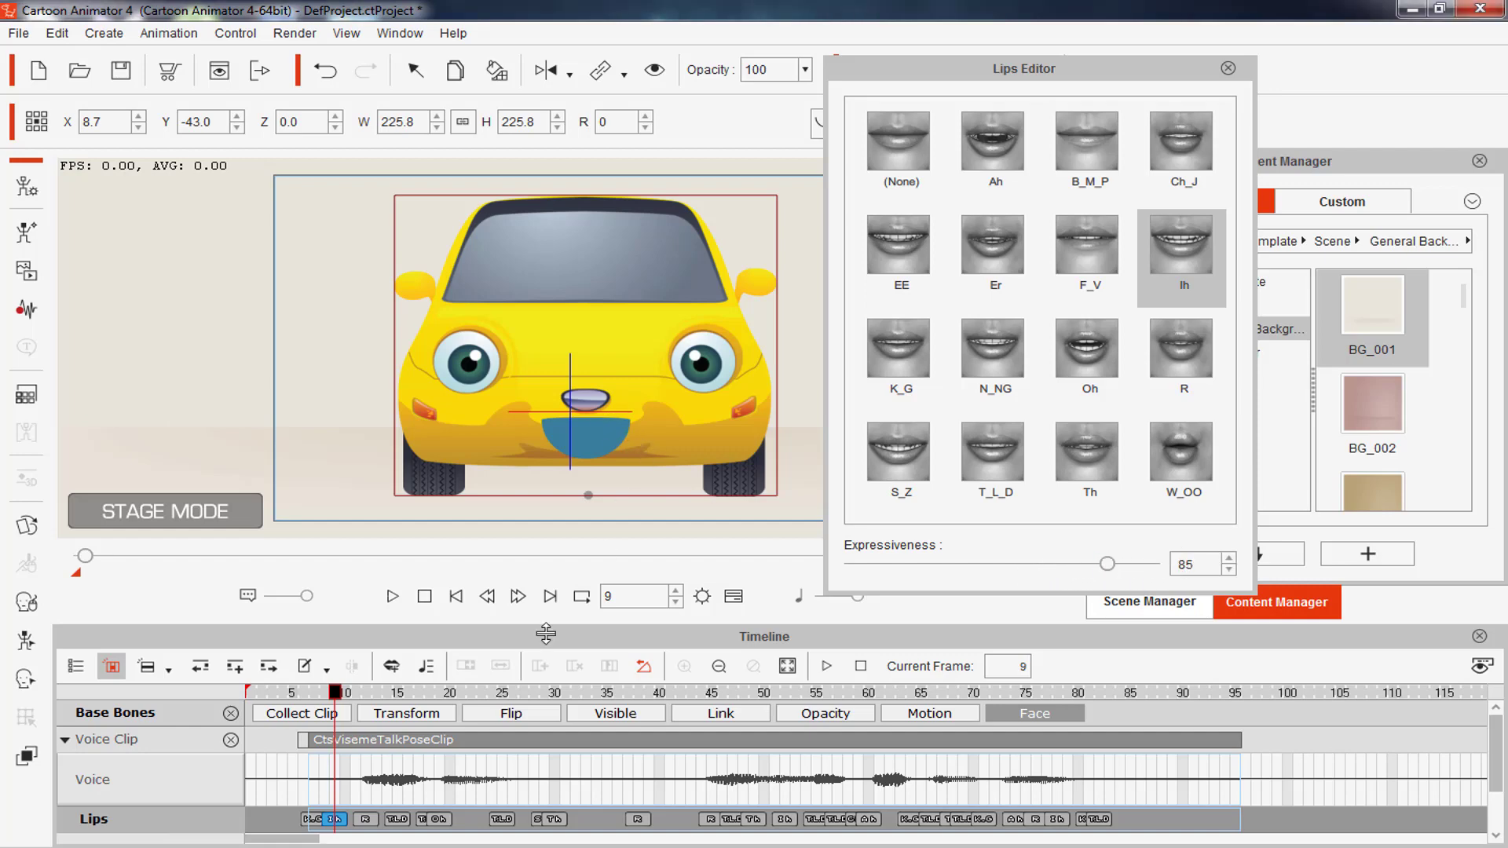
Change the lip key at frame 12 to the Ah mouth shape
drag(336, 696, 365, 701)
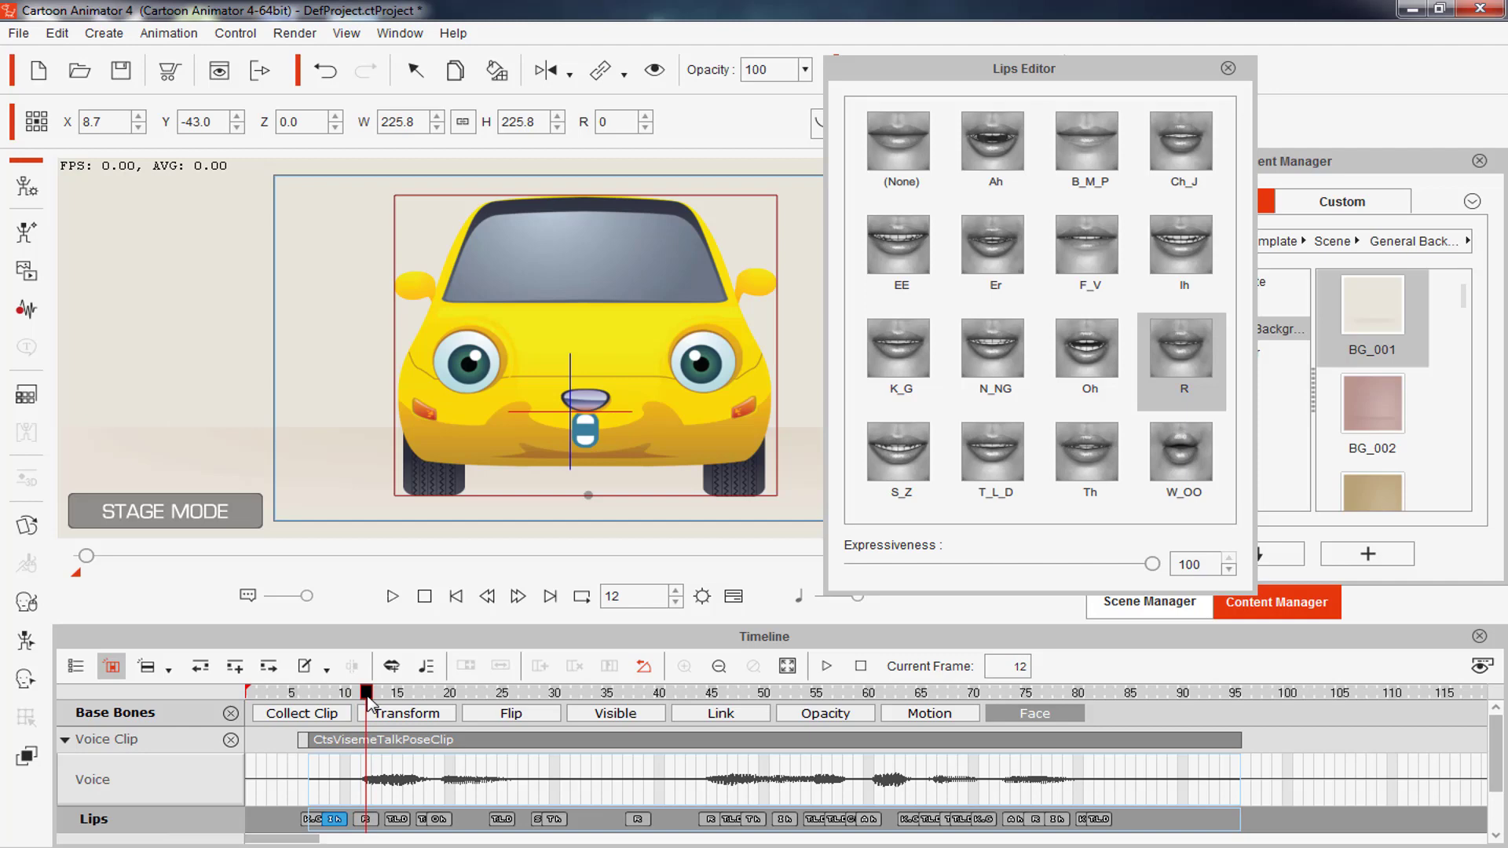
click(370, 819)
click(996, 146)
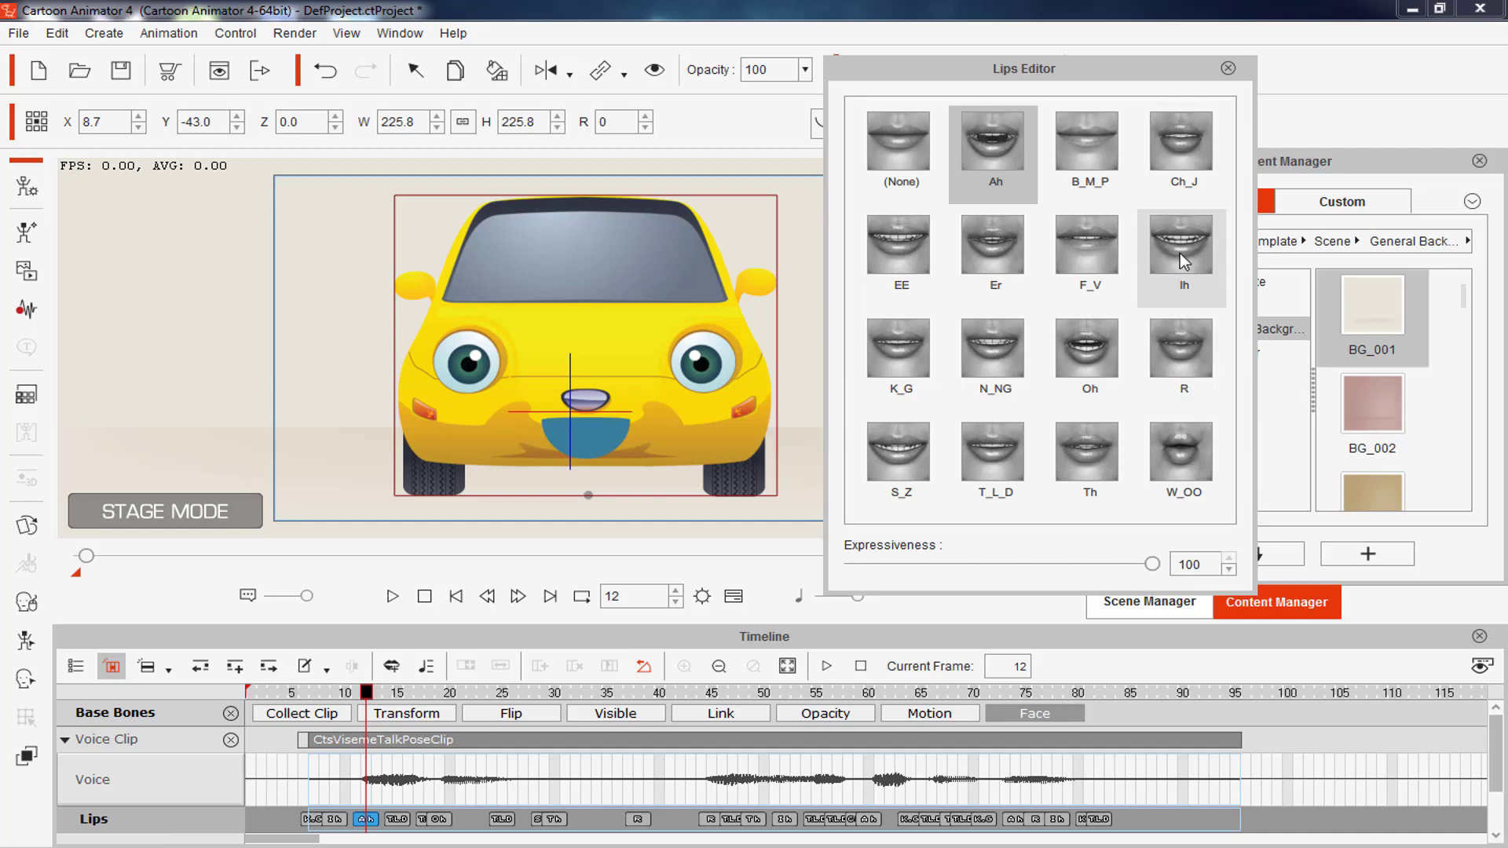
Change the frame 29 lip key to (None) with expressiveness 0, and set the frame 30 Th key's expressiveness to 0
drag(369, 693, 442, 694)
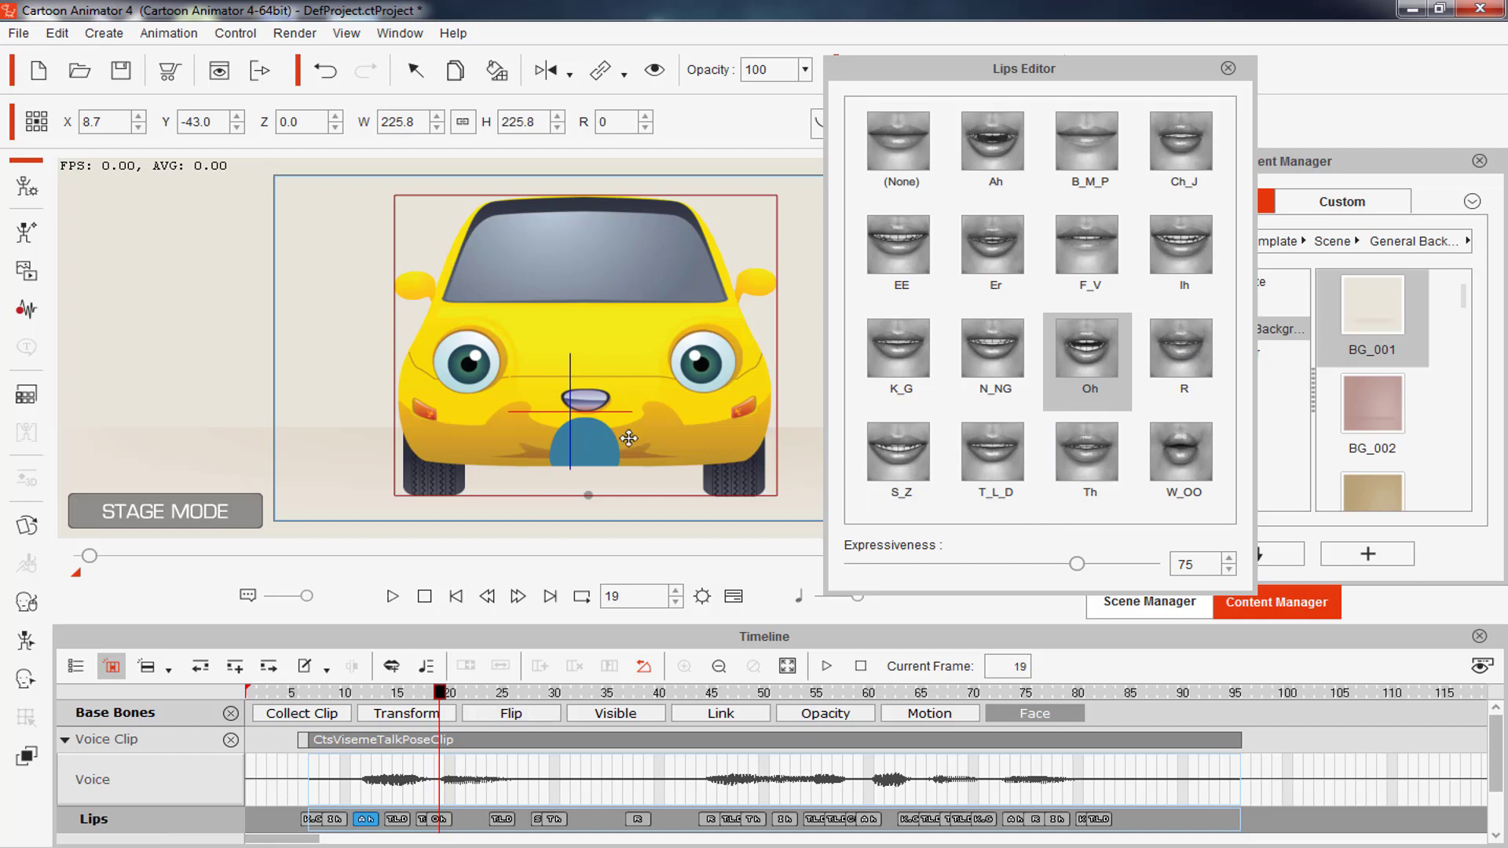
drag(441, 695, 534, 701)
click(541, 821)
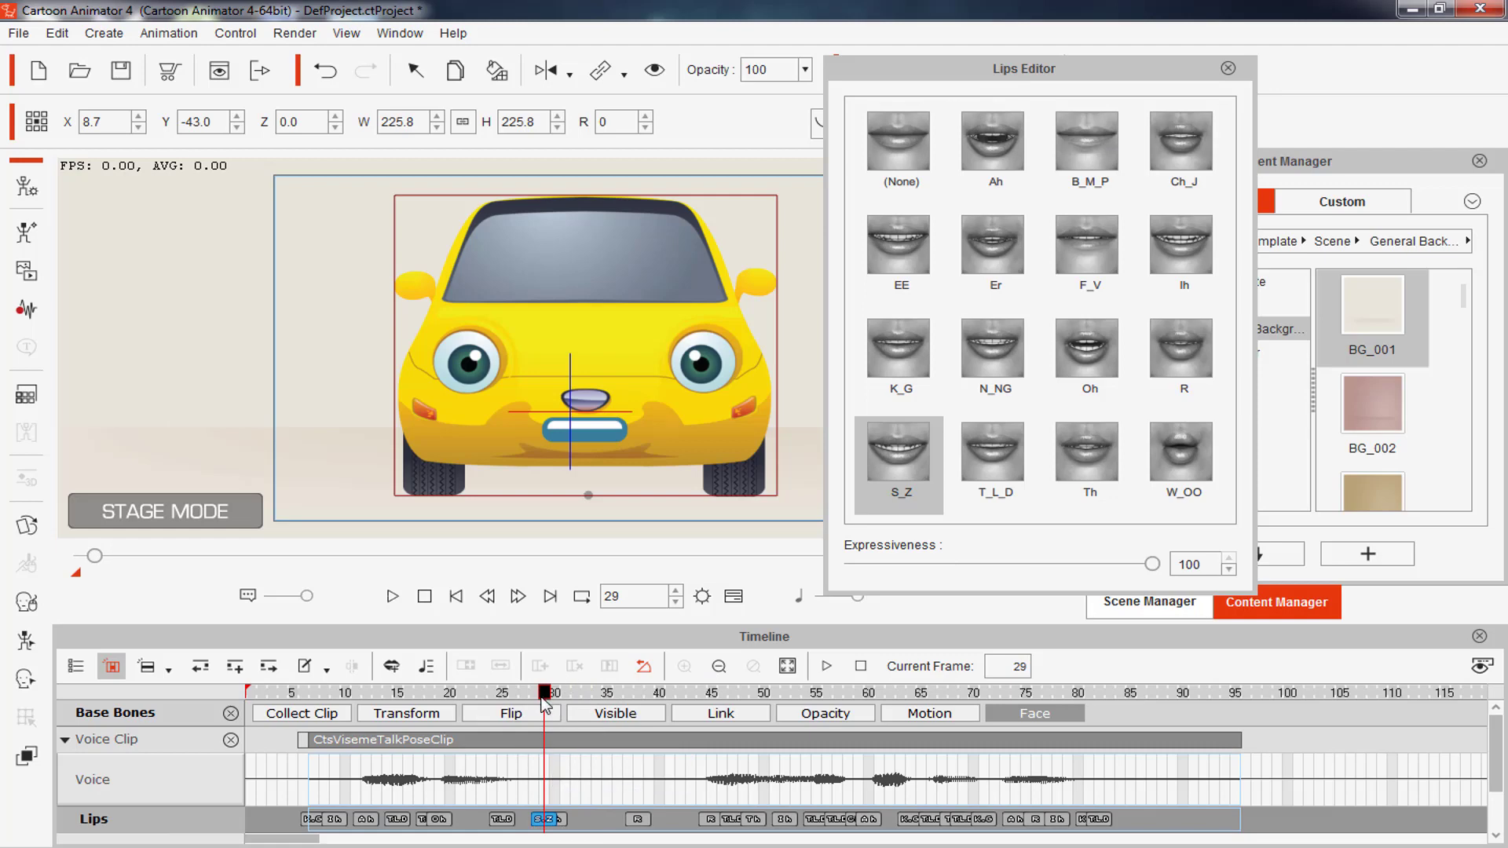
mouse_move(546, 694)
mouse_down()
mouse_move(428, 702)
mouse_move(544, 707)
mouse_move(604, 754)
mouse_move(511, 708)
mouse_move(542, 713)
mouse_up()
drag(552, 825, 550, 821)
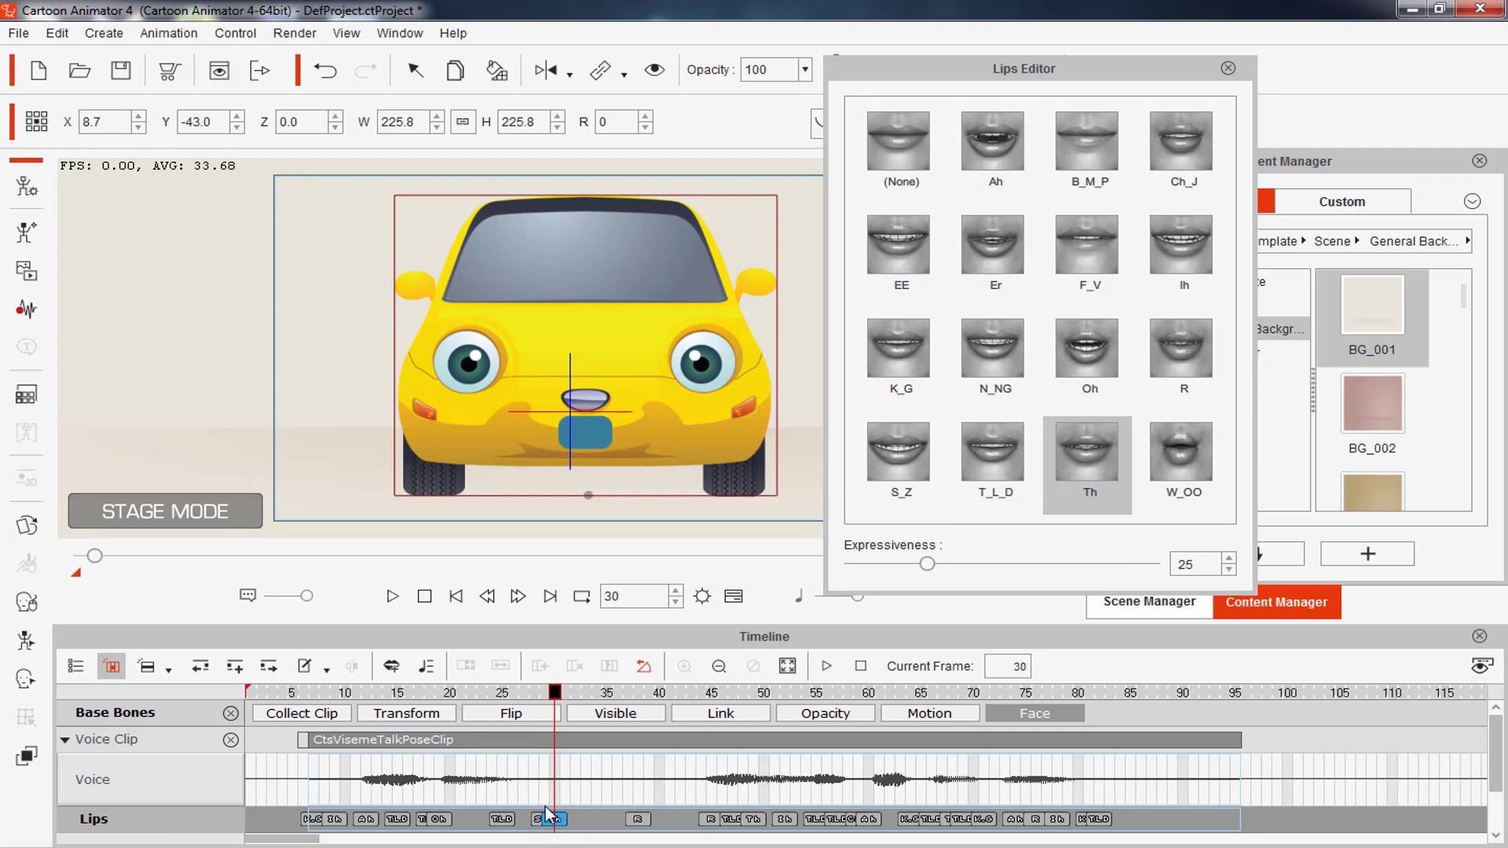
click(898, 145)
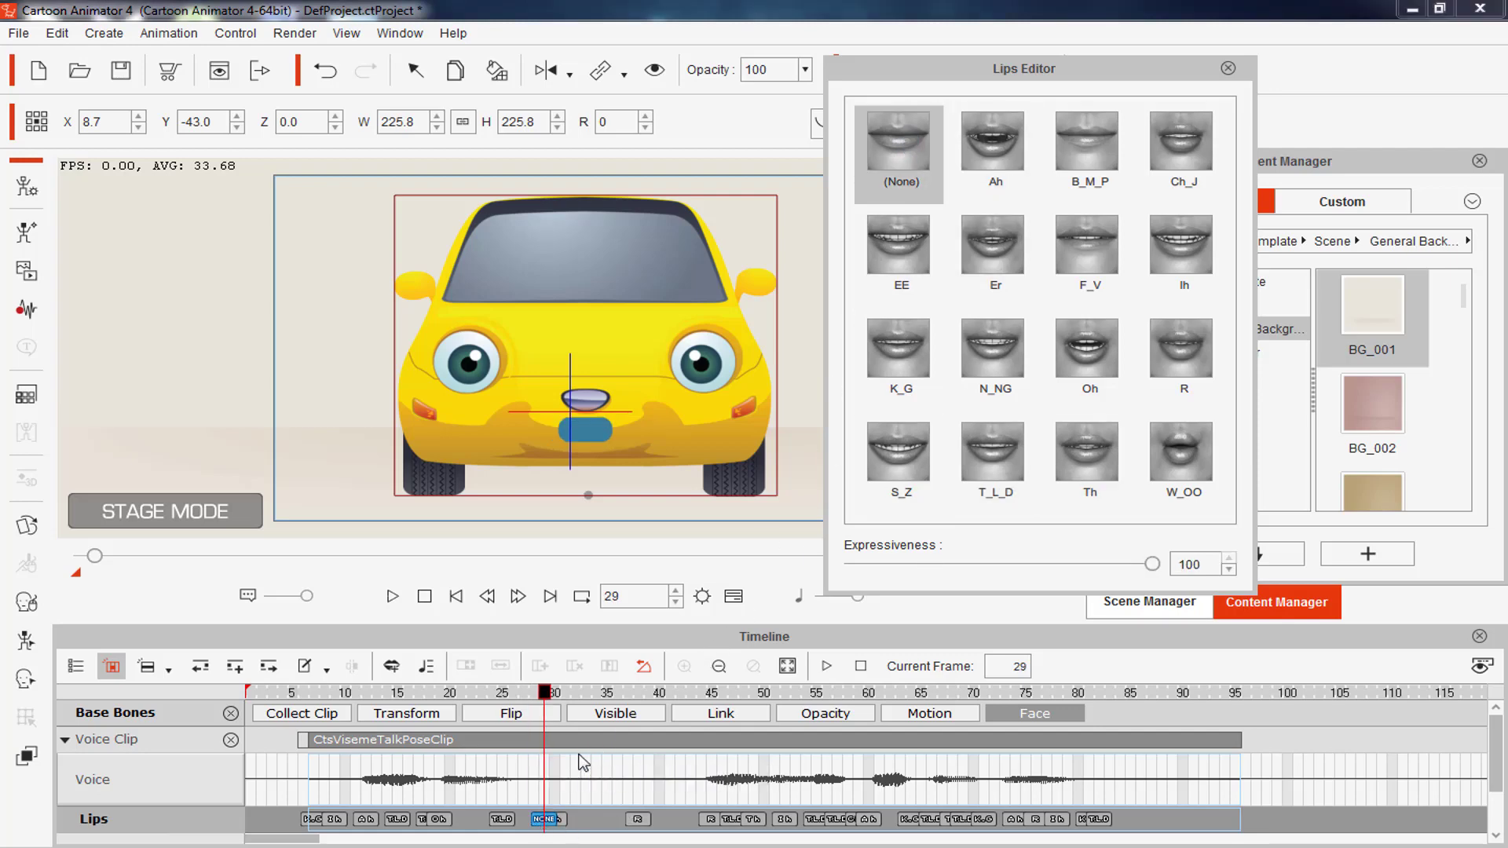
drag(1152, 564, 847, 561)
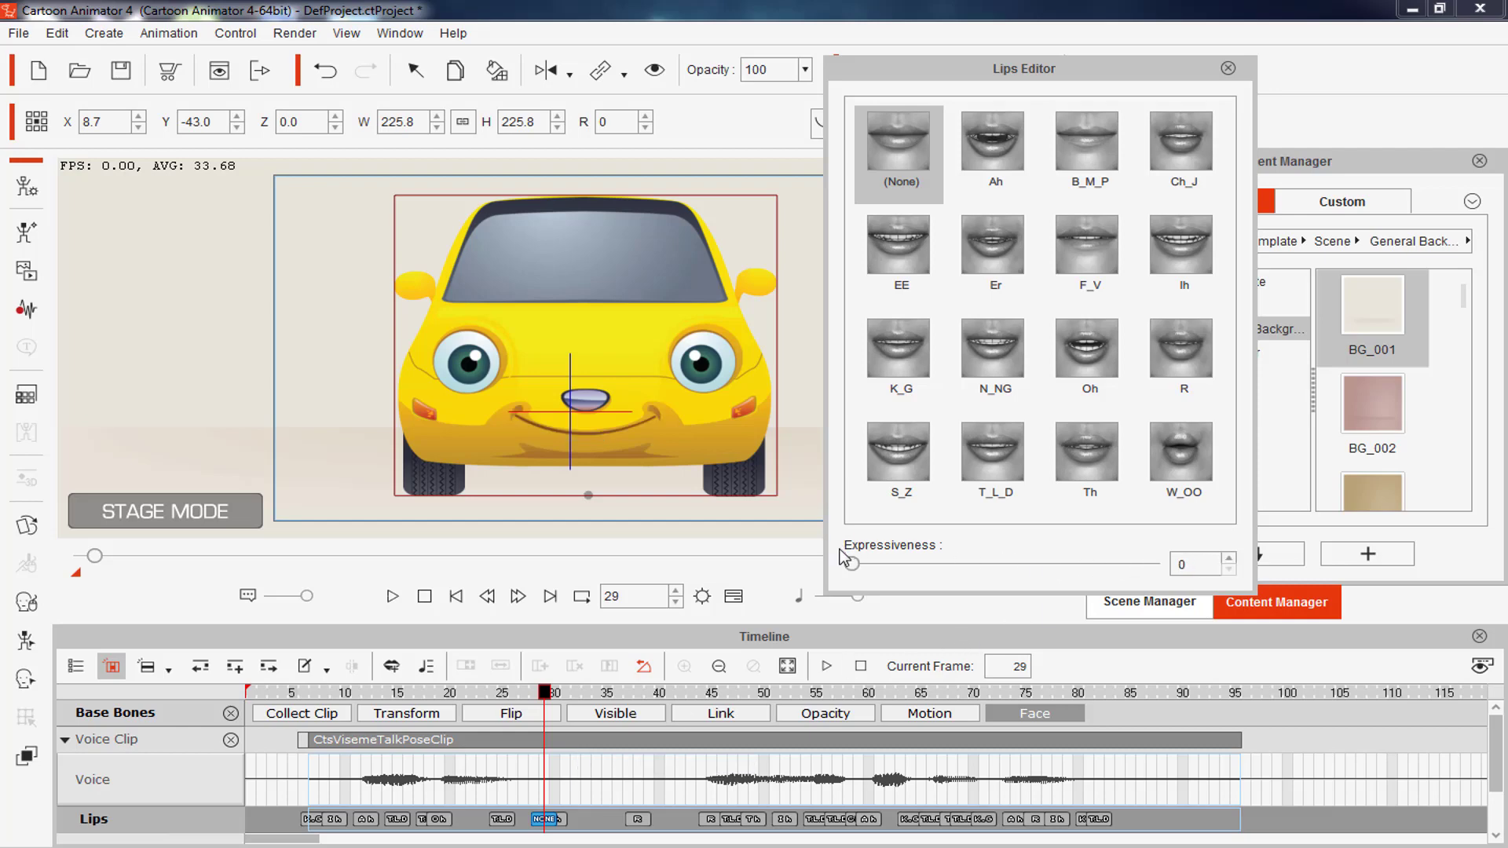
click(560, 819)
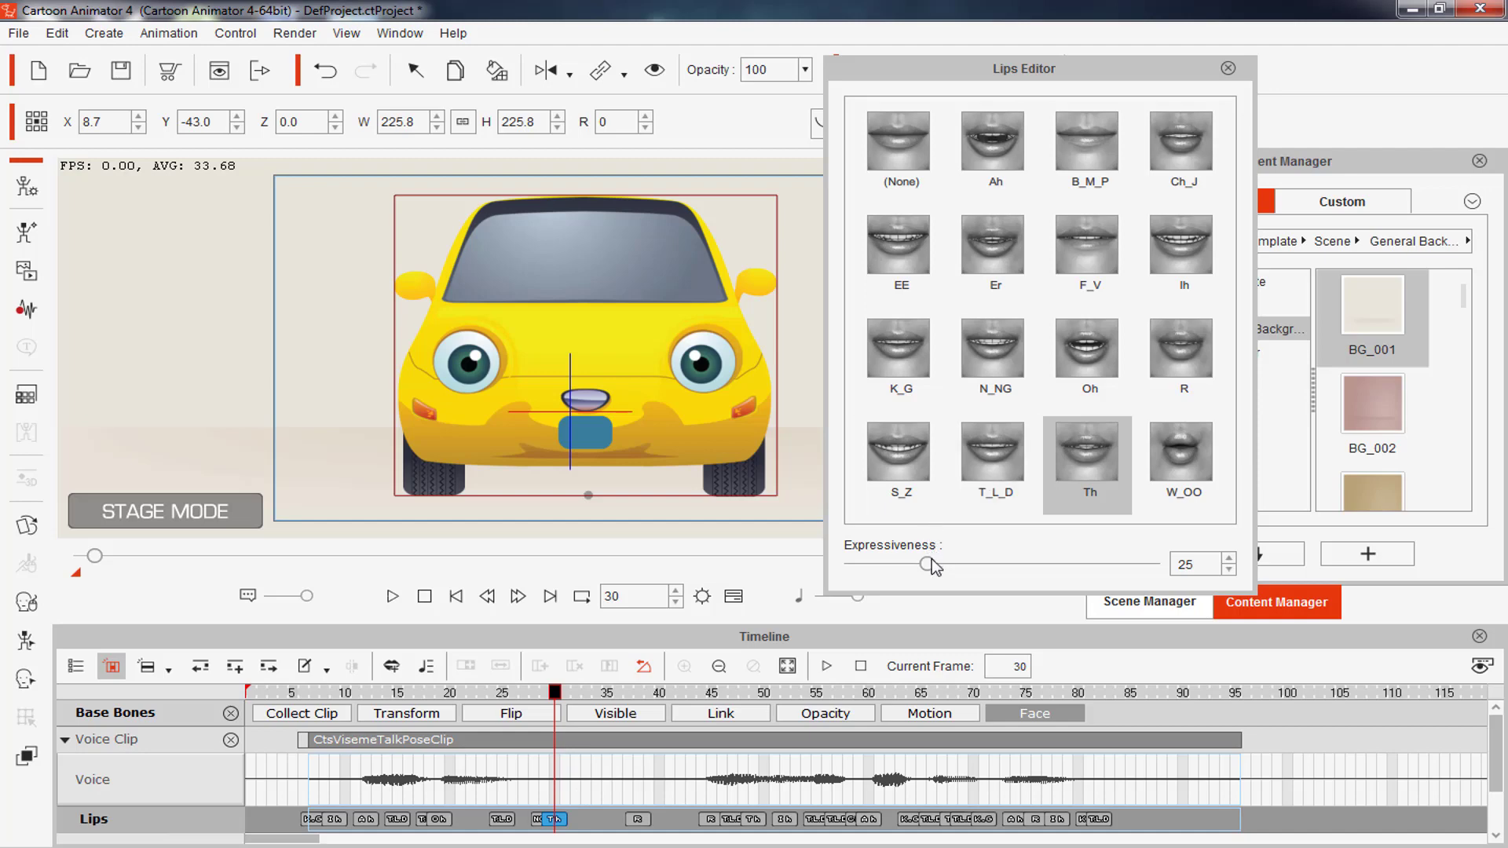
drag(928, 564, 839, 565)
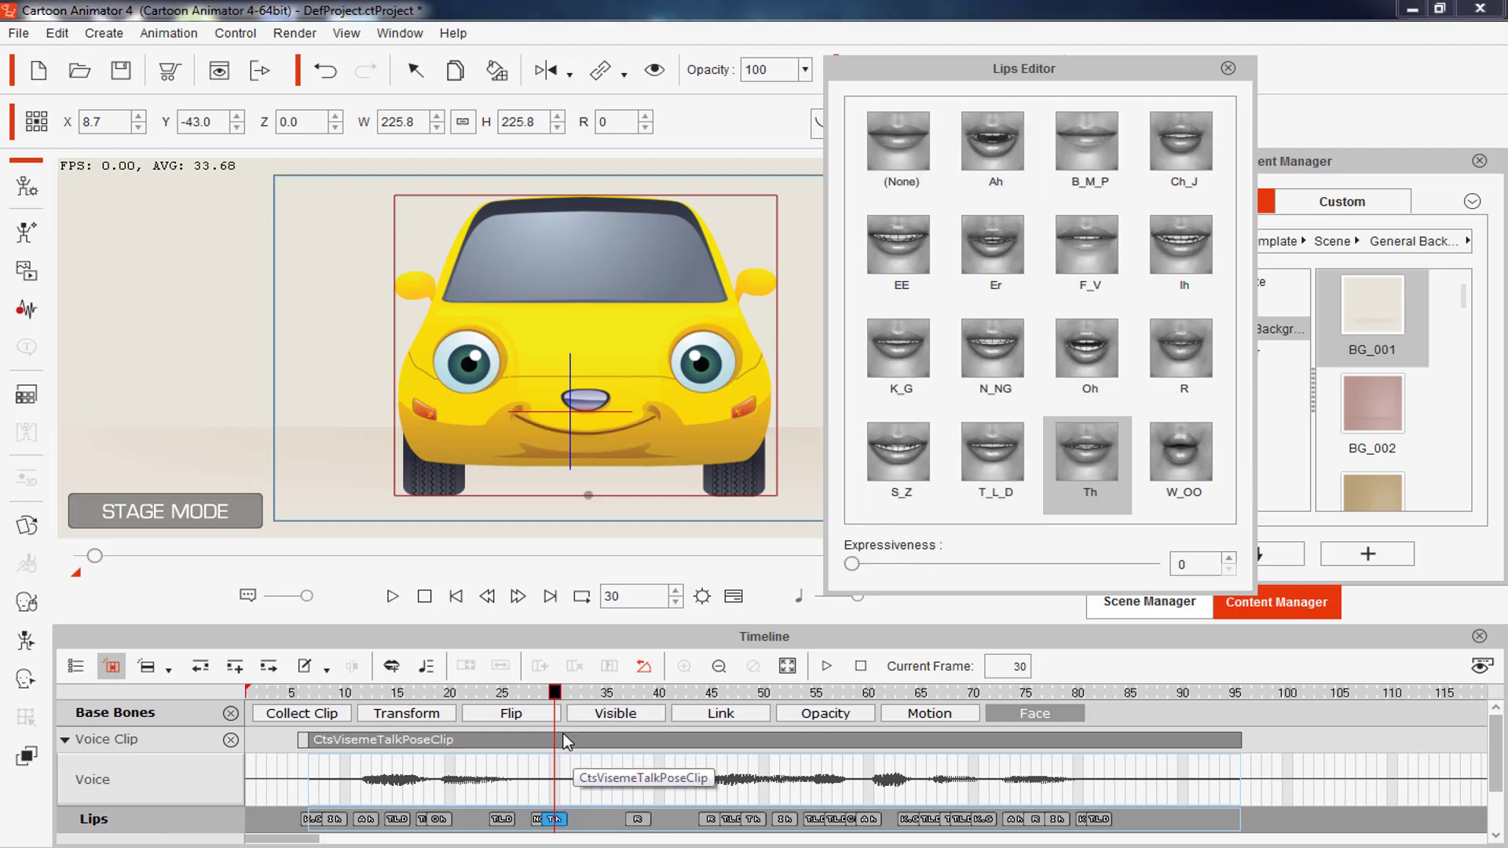
Change the lip key at frame 38 to (None) with expressiveness 0, and start playback just after it
drag(555, 692, 652, 766)
click(639, 822)
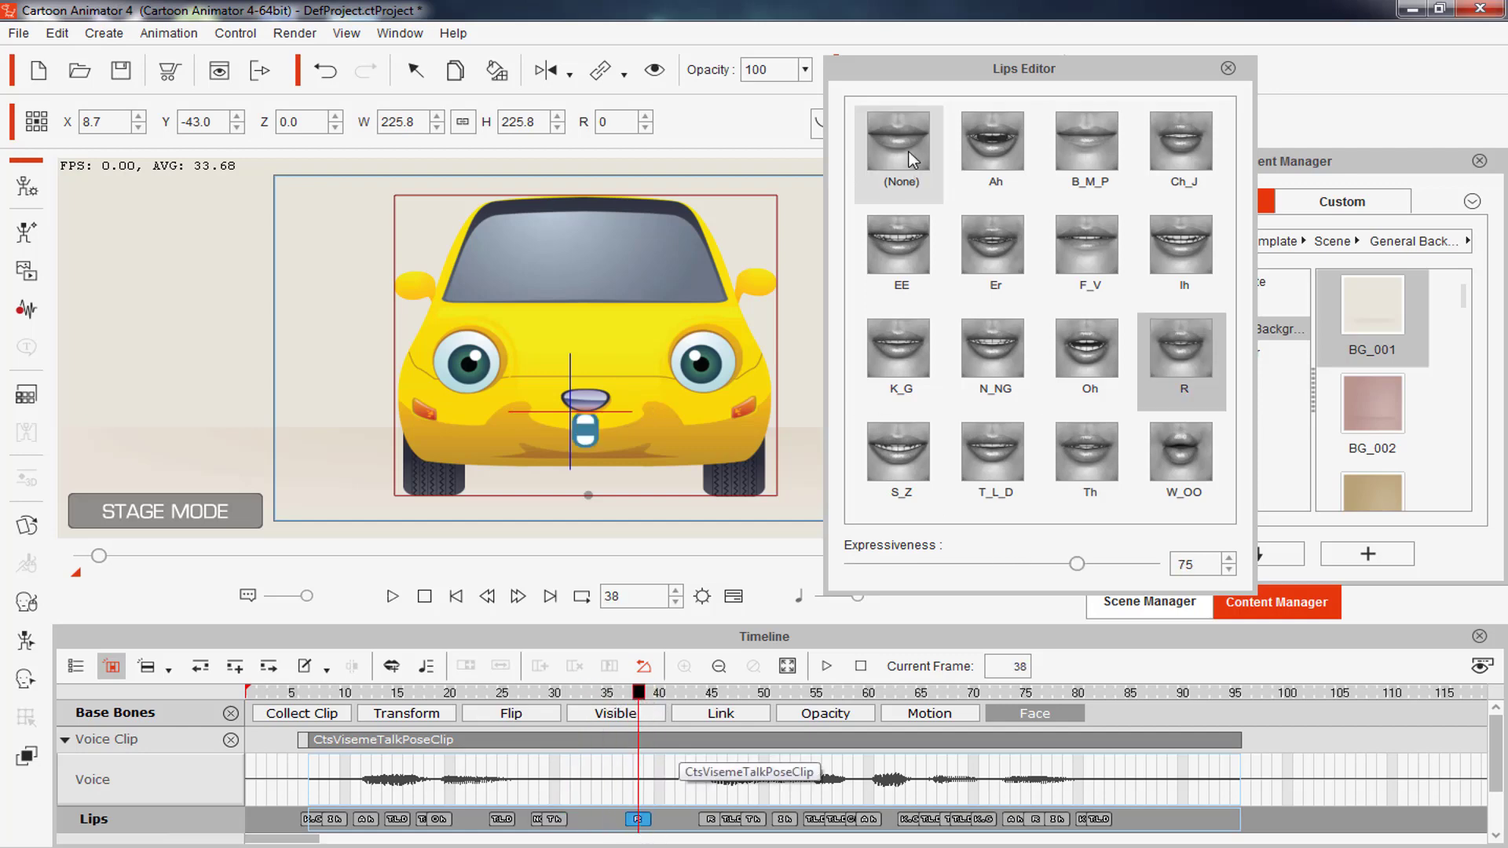
click(900, 149)
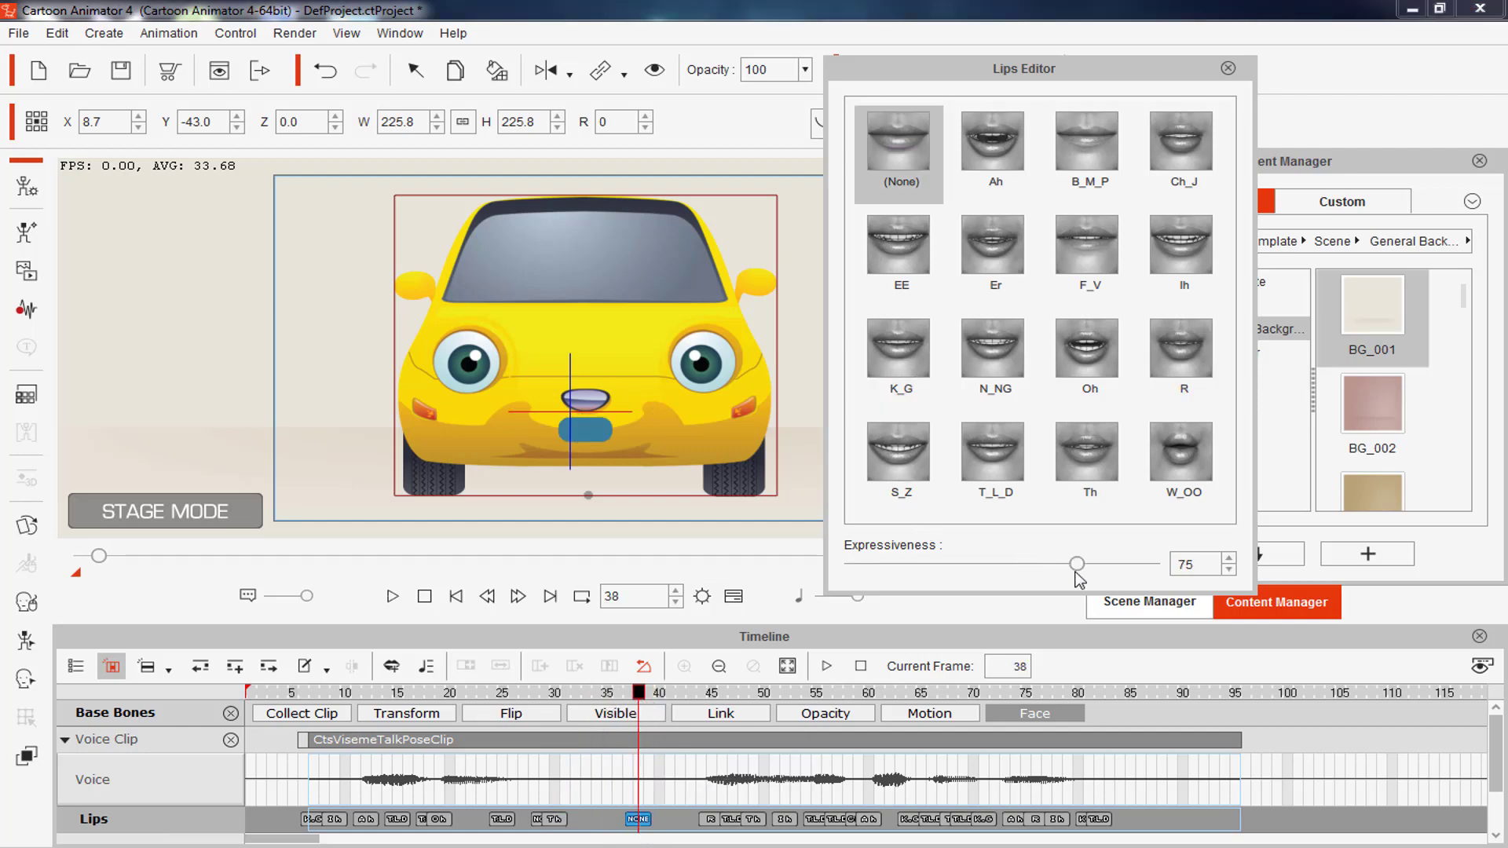
drag(1077, 564, 783, 567)
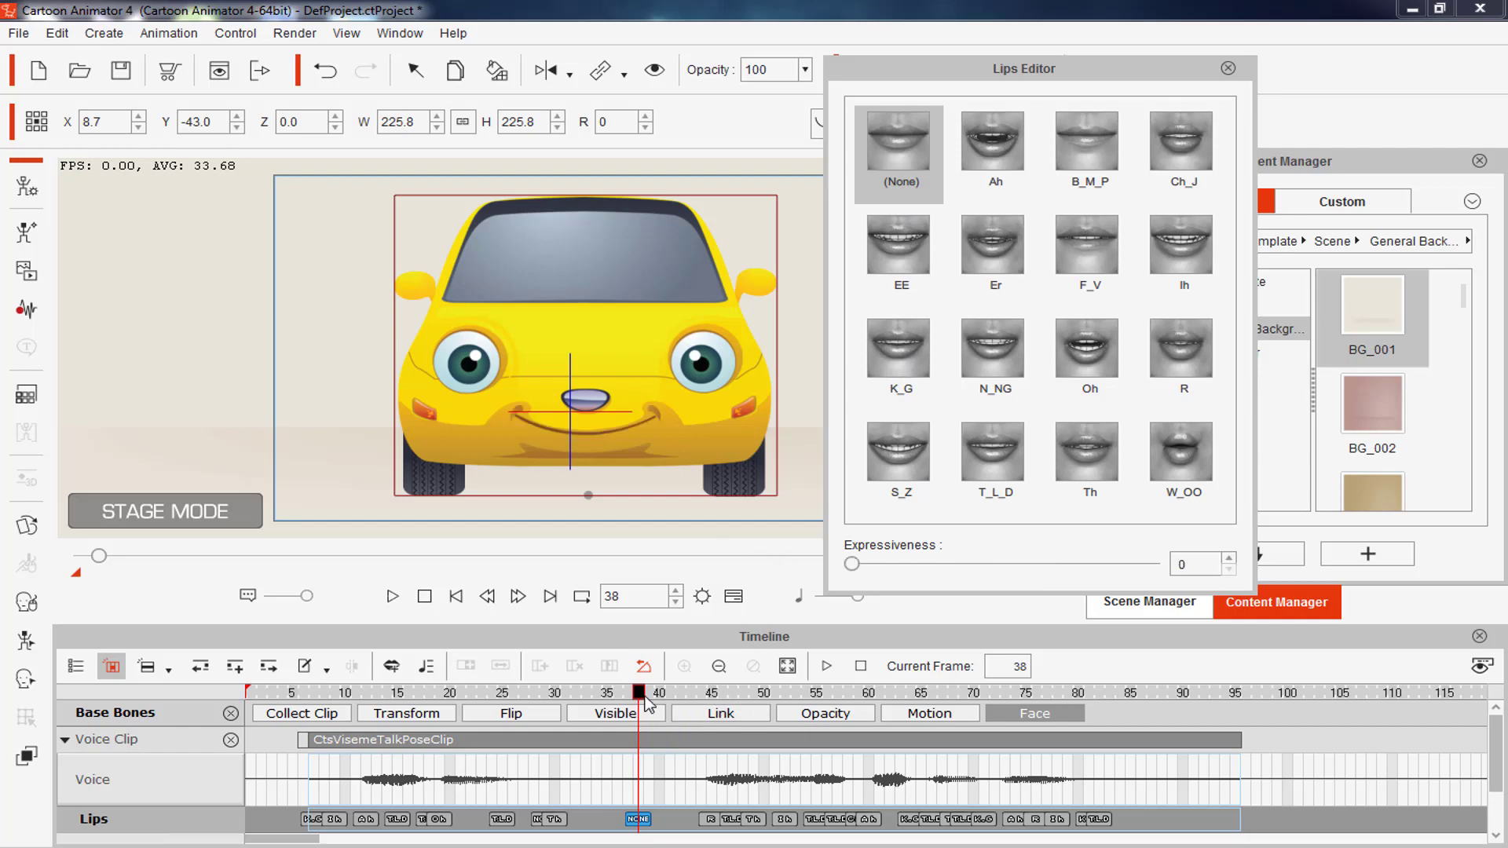
mouse_move(649, 703)
mouse_down()
mouse_move(690, 693)
mouse_move(660, 691)
mouse_up()
key(space)
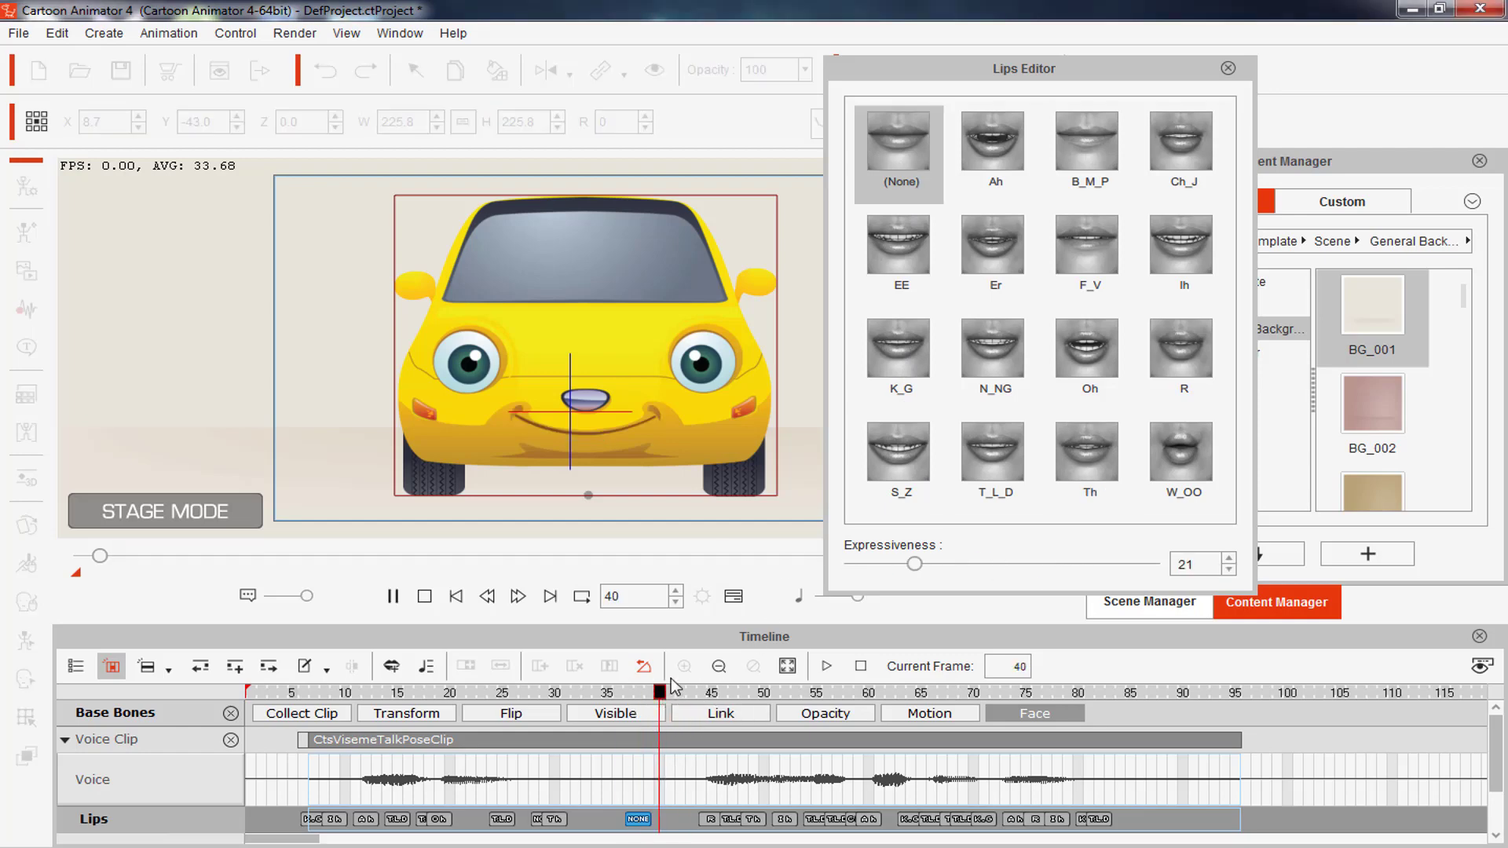
Change the R lip key at frame 45 to the Ah mouth shape
drag(813, 693, 728, 693)
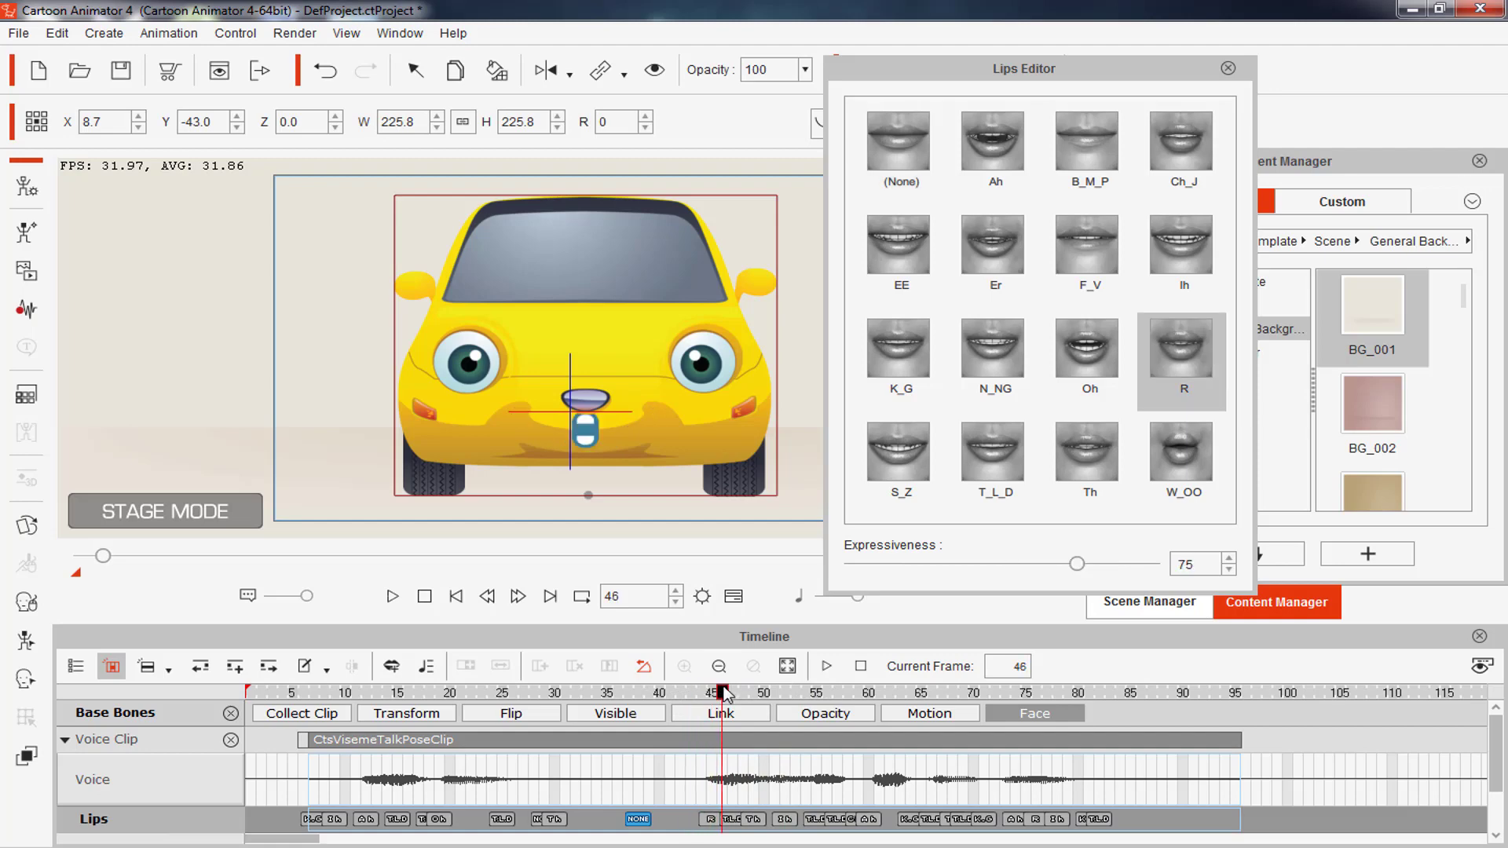
click(711, 820)
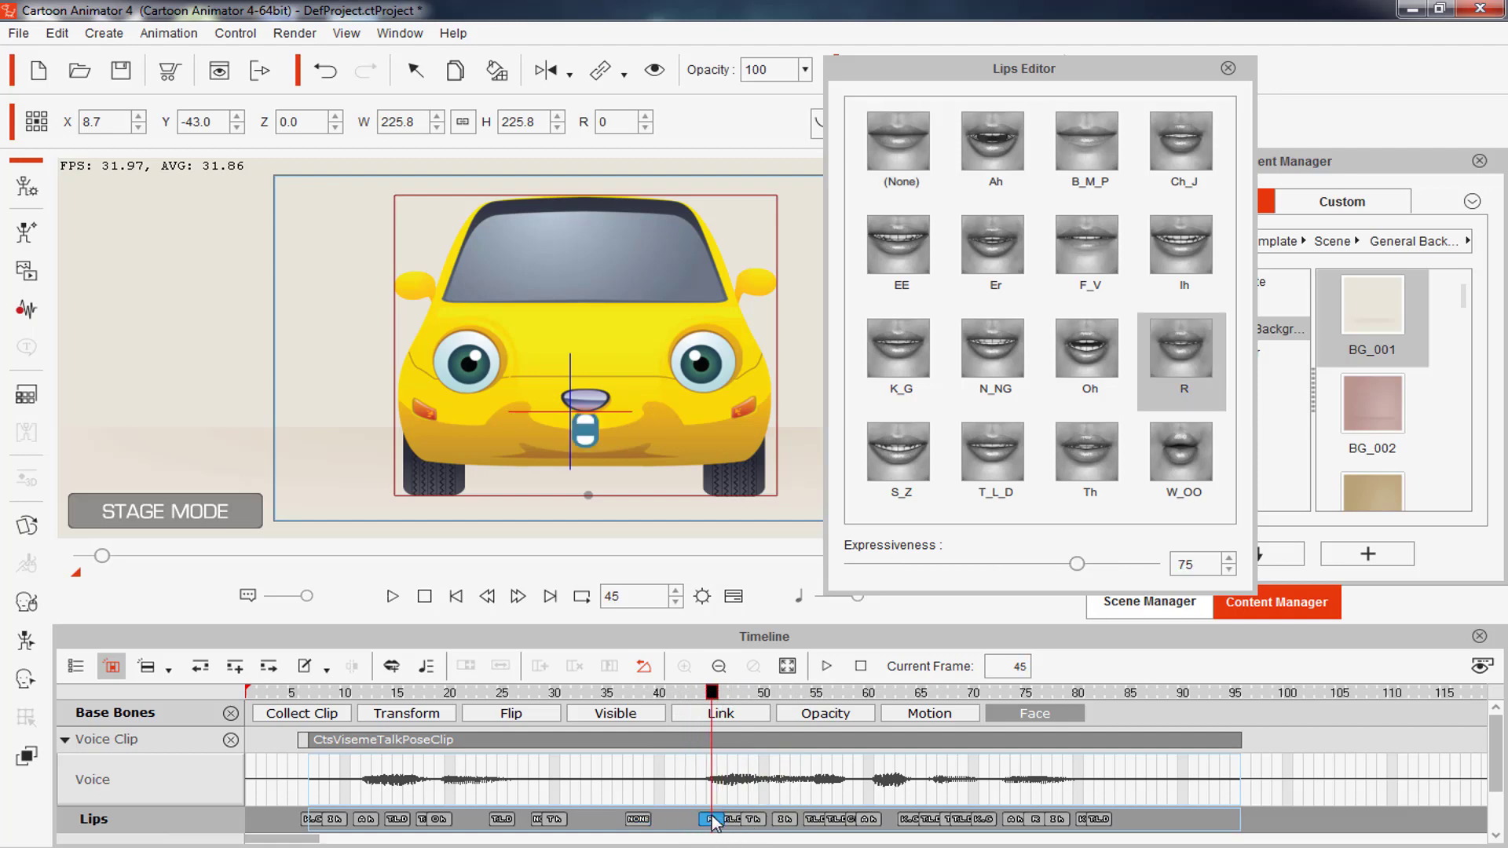
click(1003, 149)
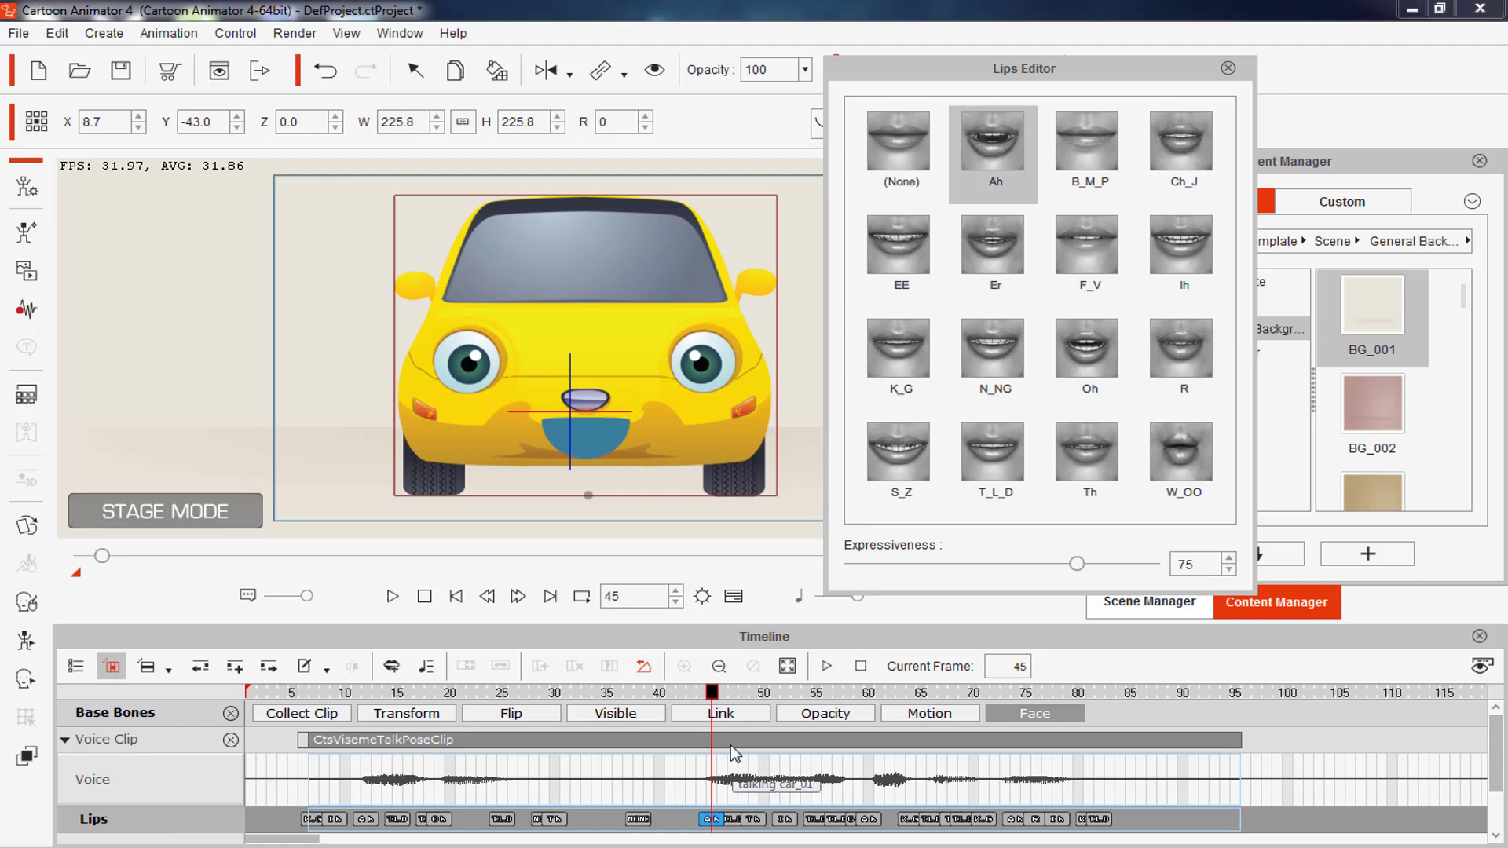
Change the Ih lip key at frame 78 to (None) with expressiveness 0, and replay the animation from frame 6
drag(717, 695, 758, 699)
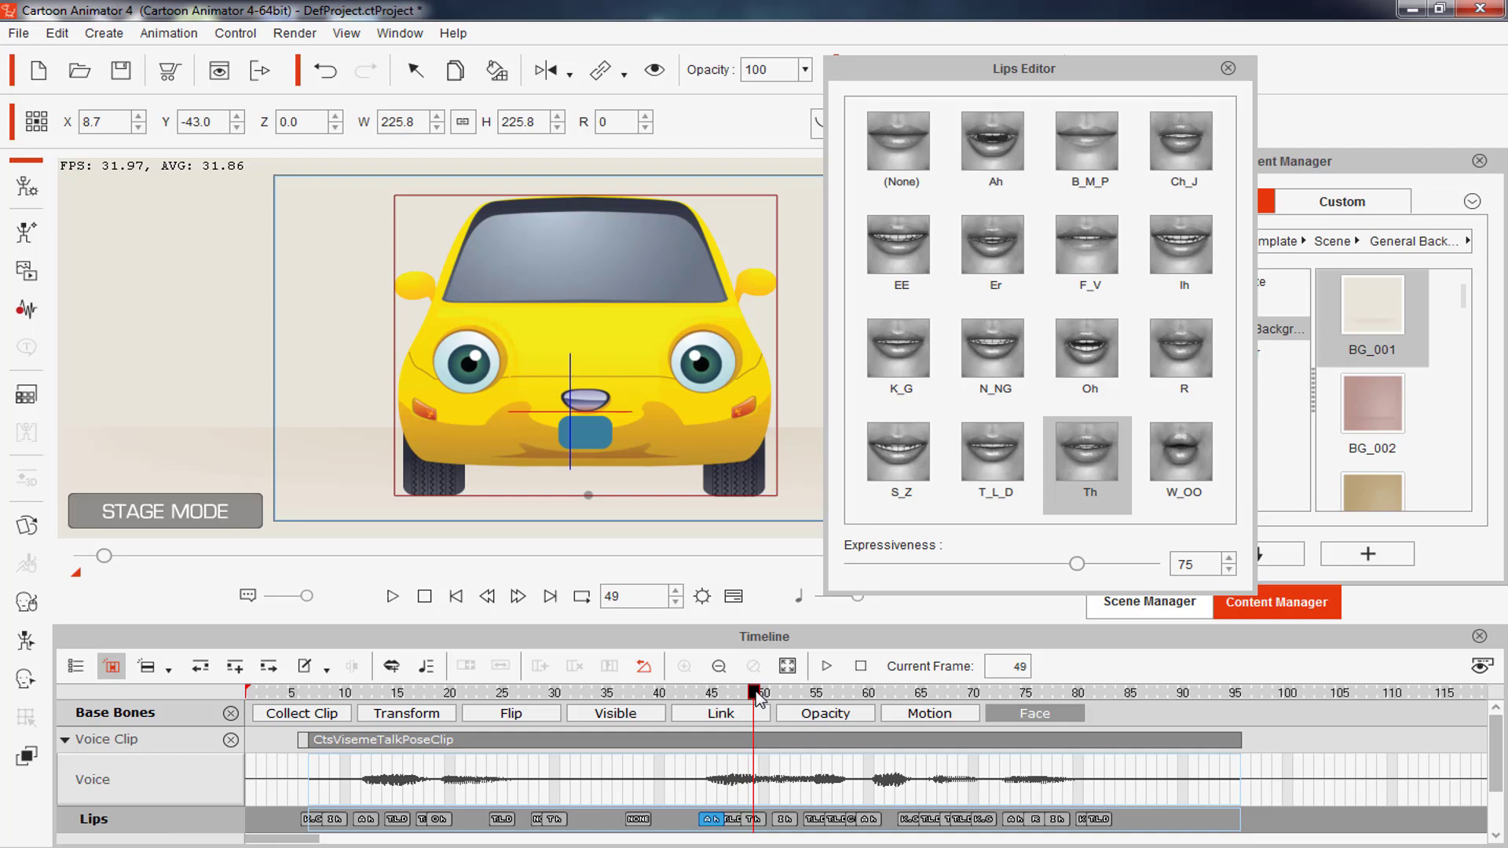
drag(758, 700, 968, 703)
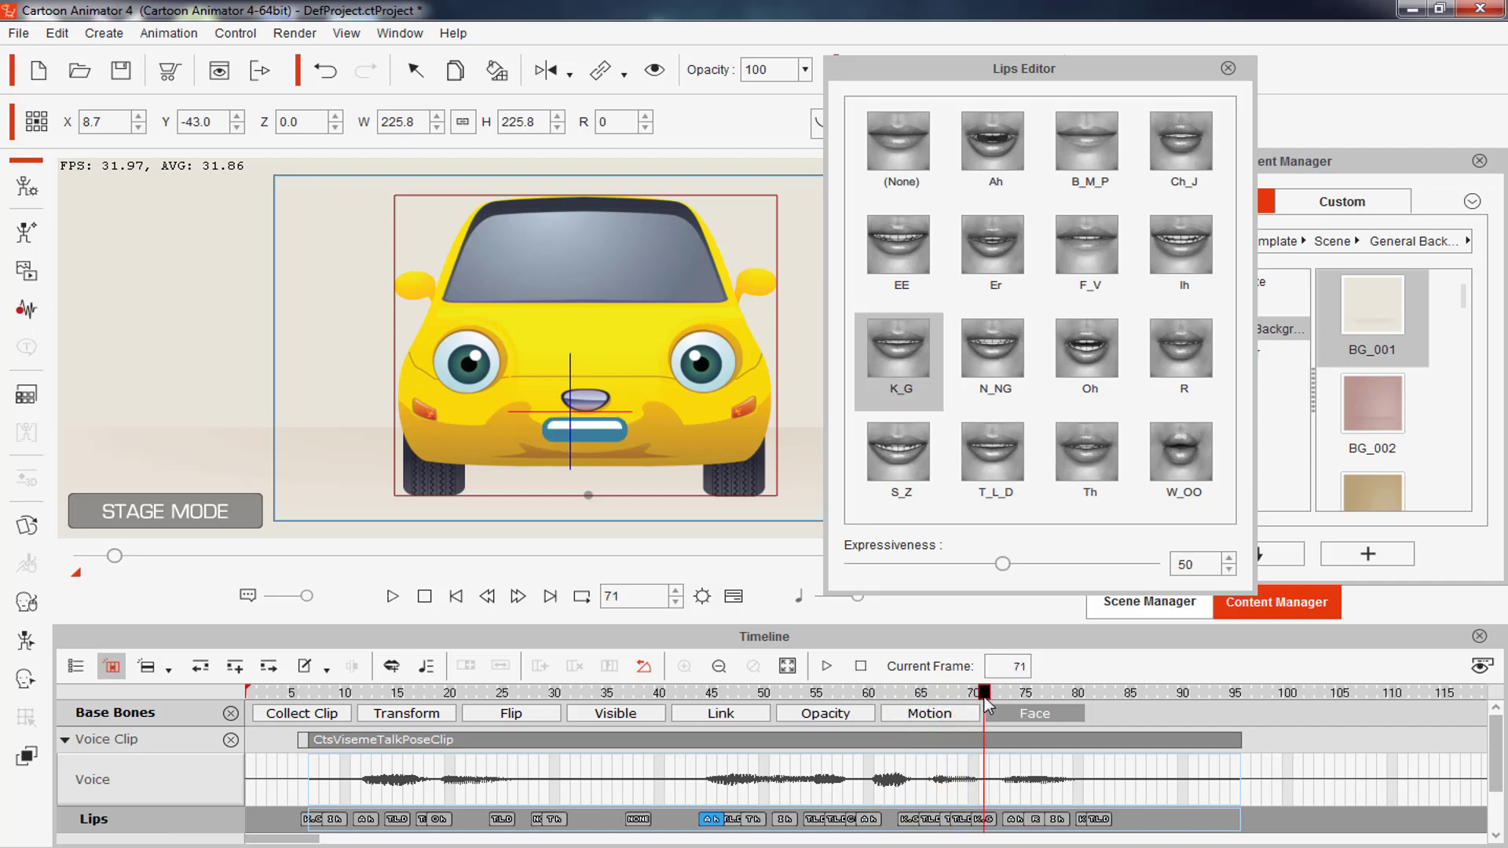
drag(987, 704, 1062, 709)
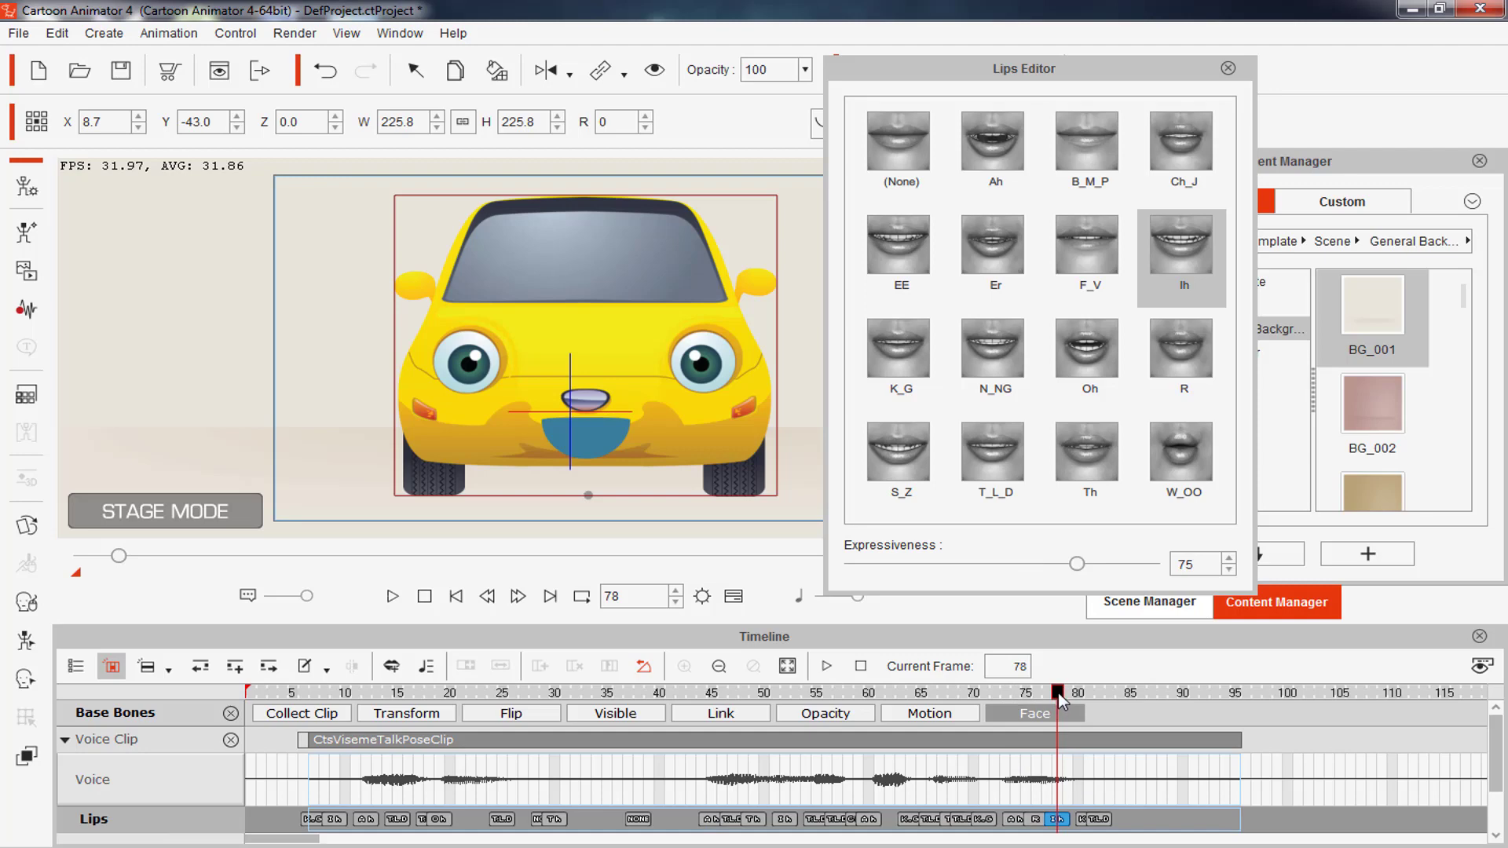
mouse_move(1060, 699)
mouse_down()
mouse_move(1155, 709)
mouse_move(1062, 705)
mouse_up()
click(899, 146)
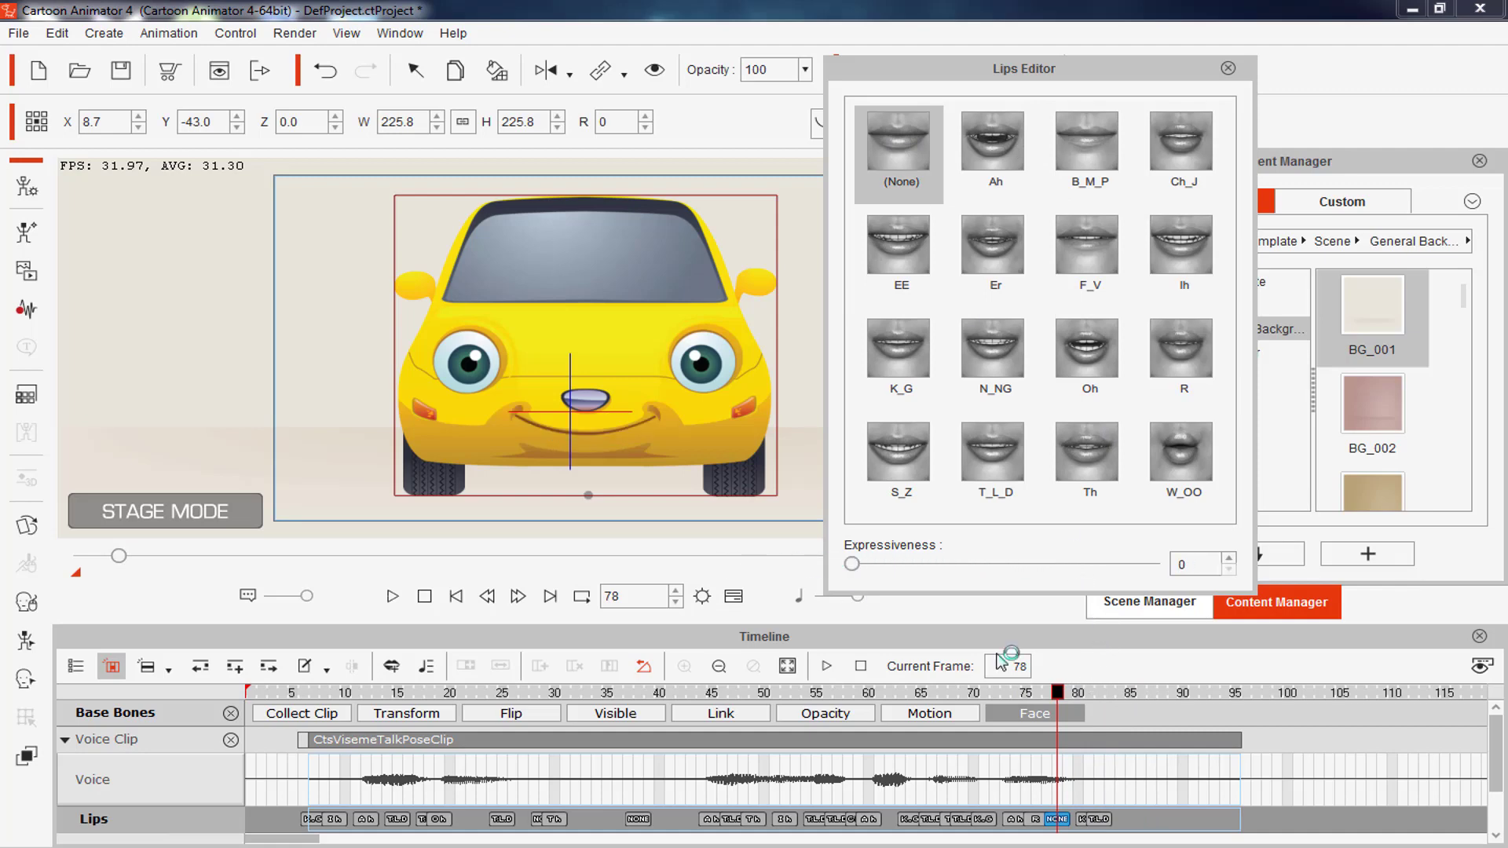
drag(1060, 695, 346, 626)
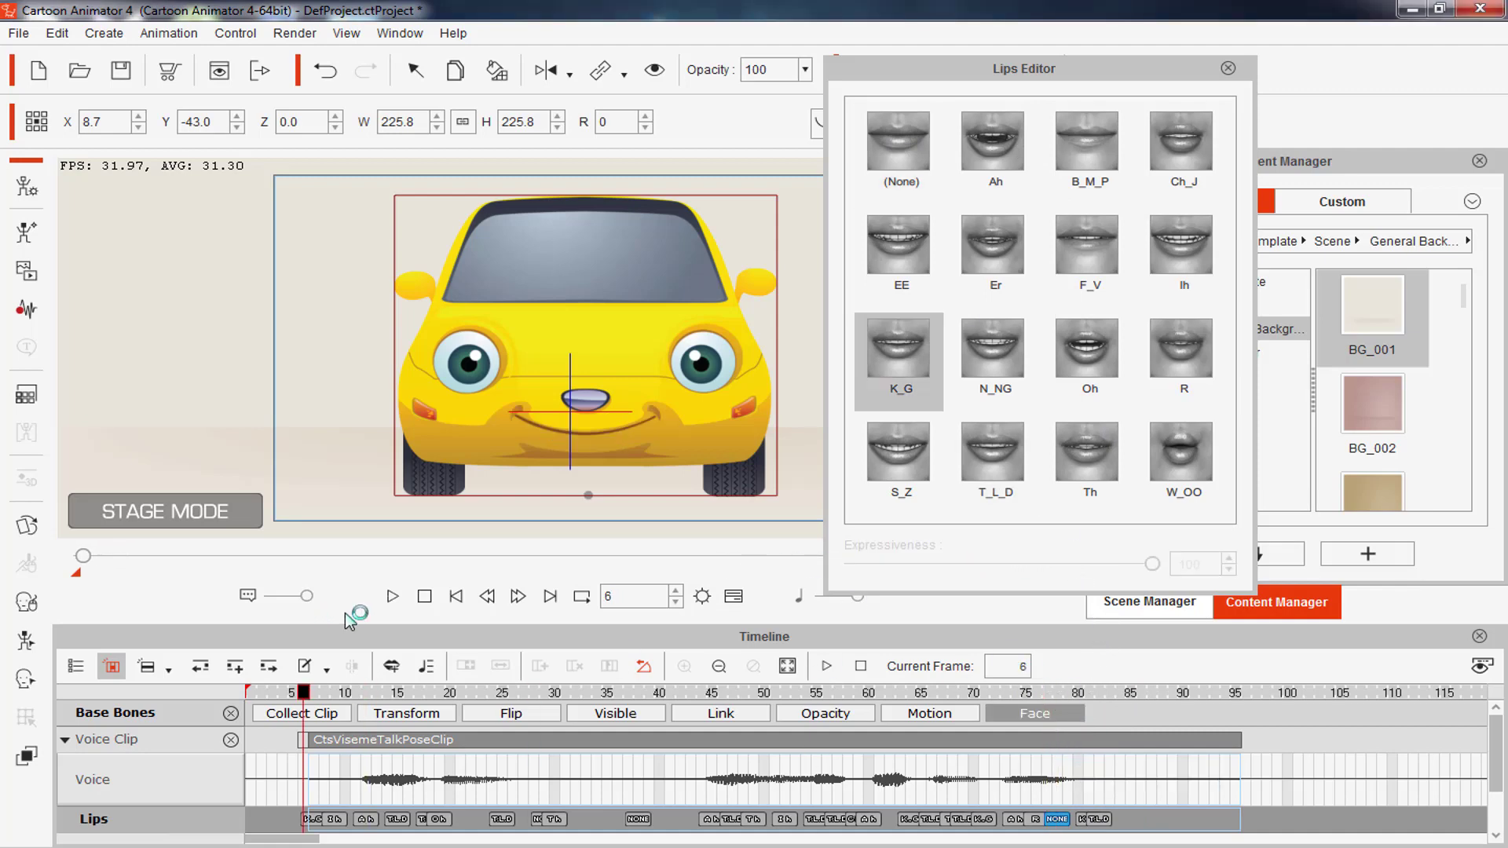
click(392, 596)
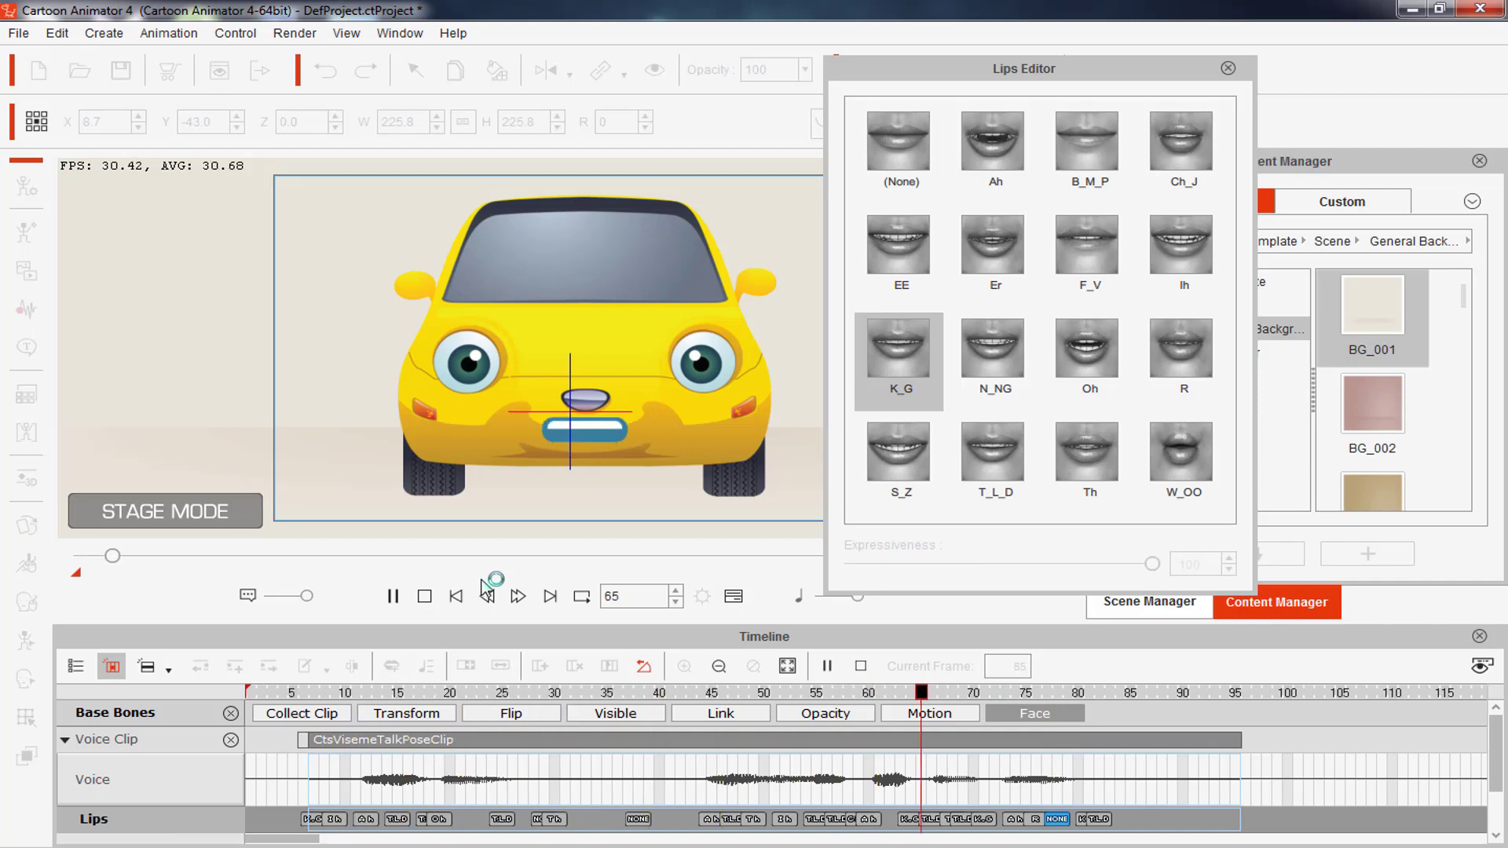
Change the K_G lip key at frame 81 and the T_L_D lip key at frame 82 to (None) with expressiveness 0
click(1084, 821)
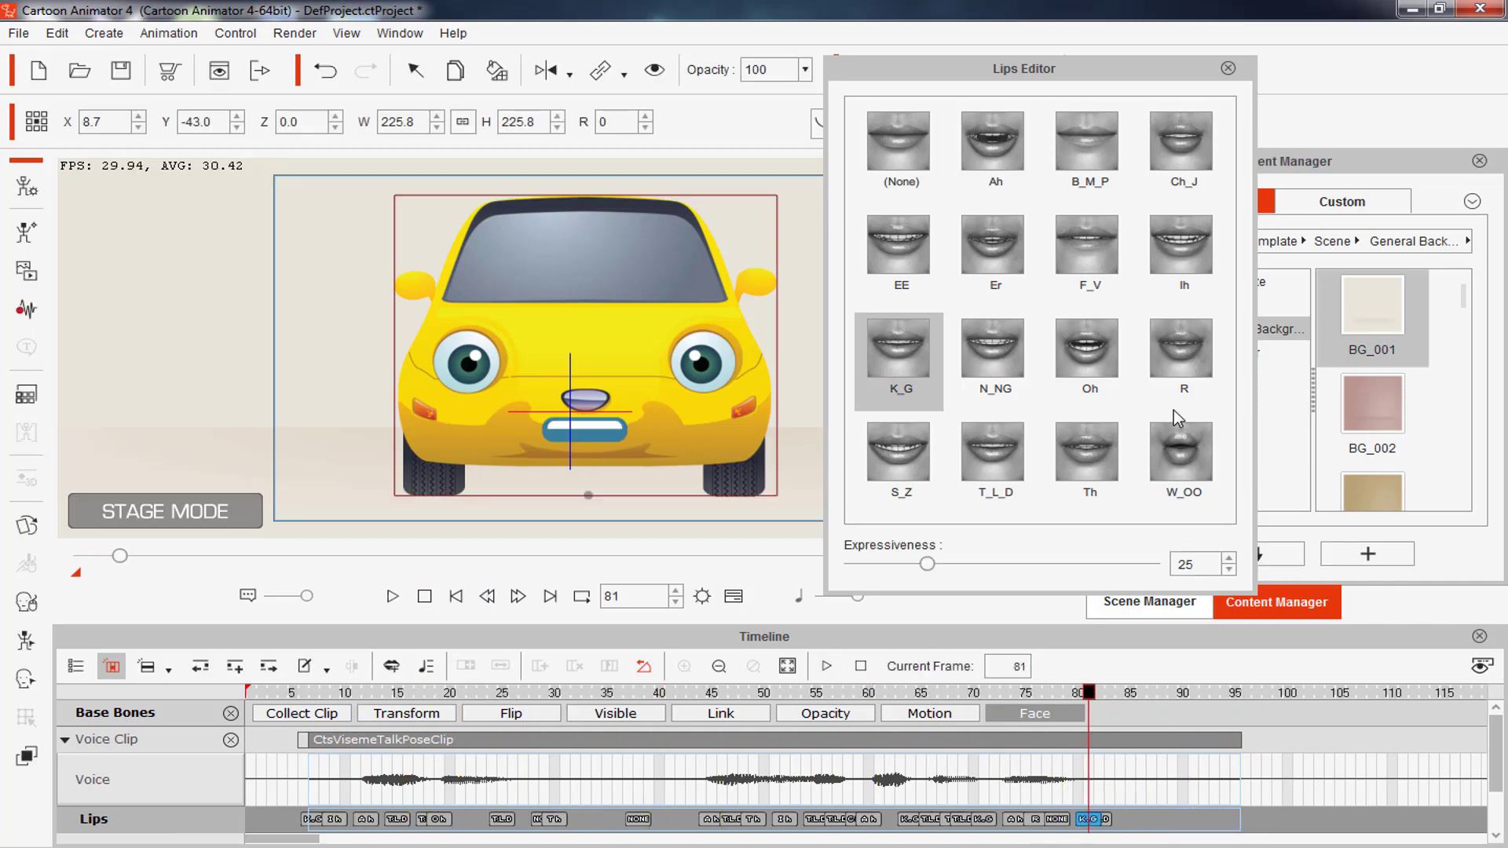
click(917, 148)
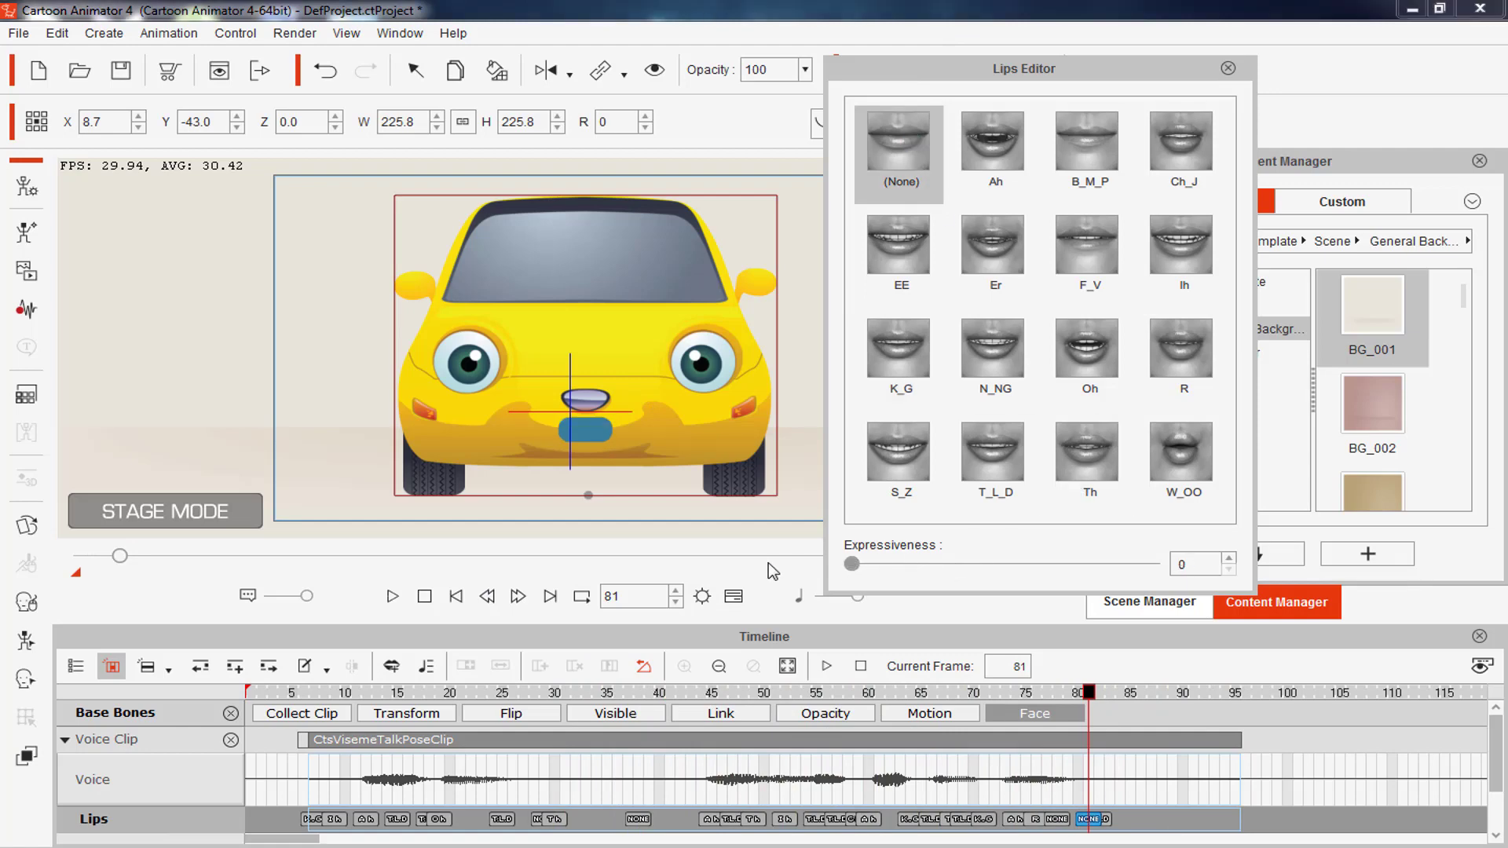
click(1099, 819)
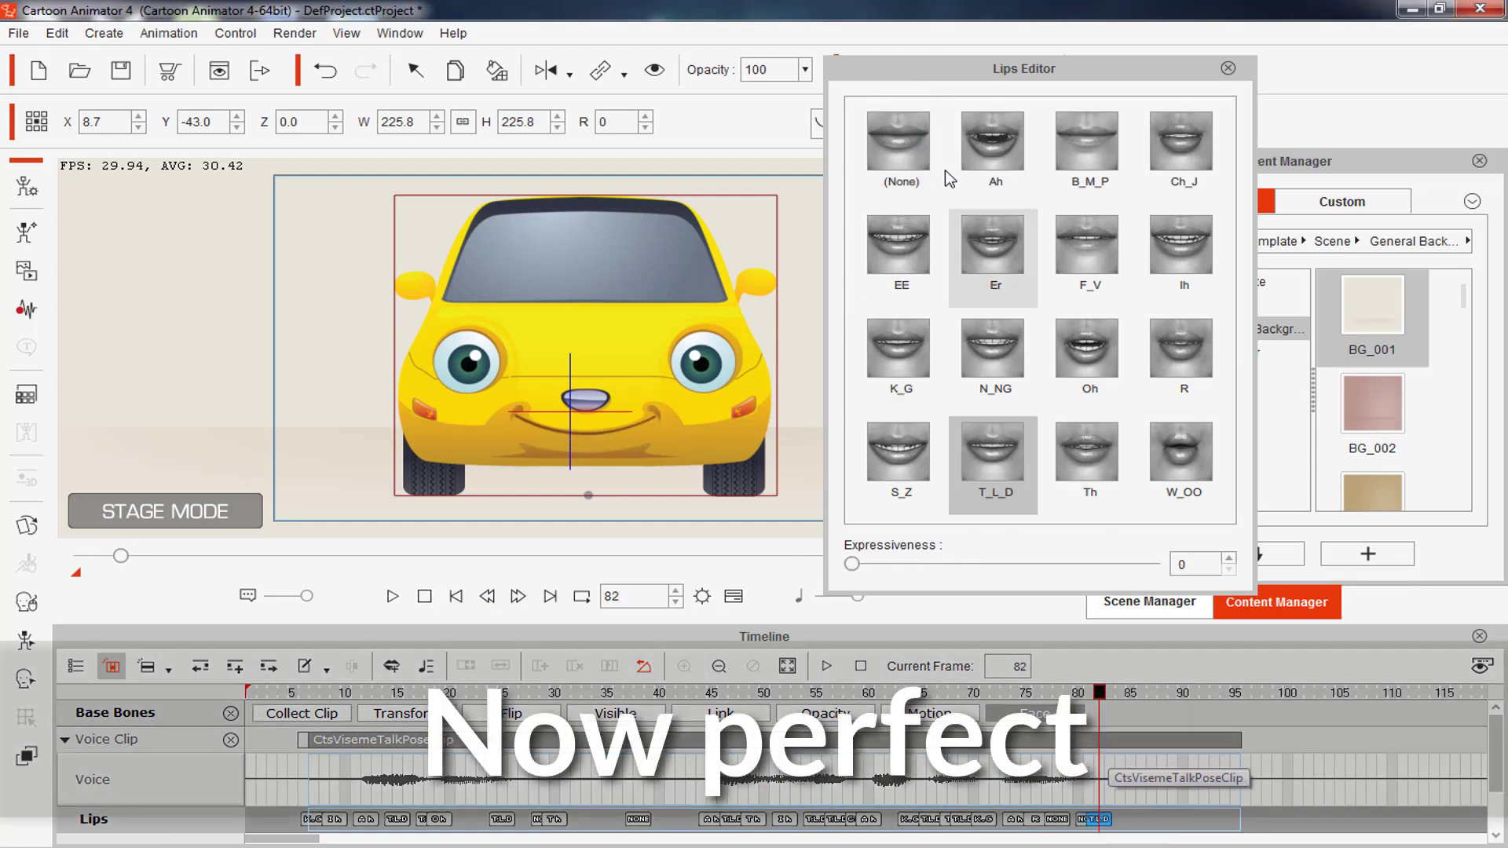
click(910, 157)
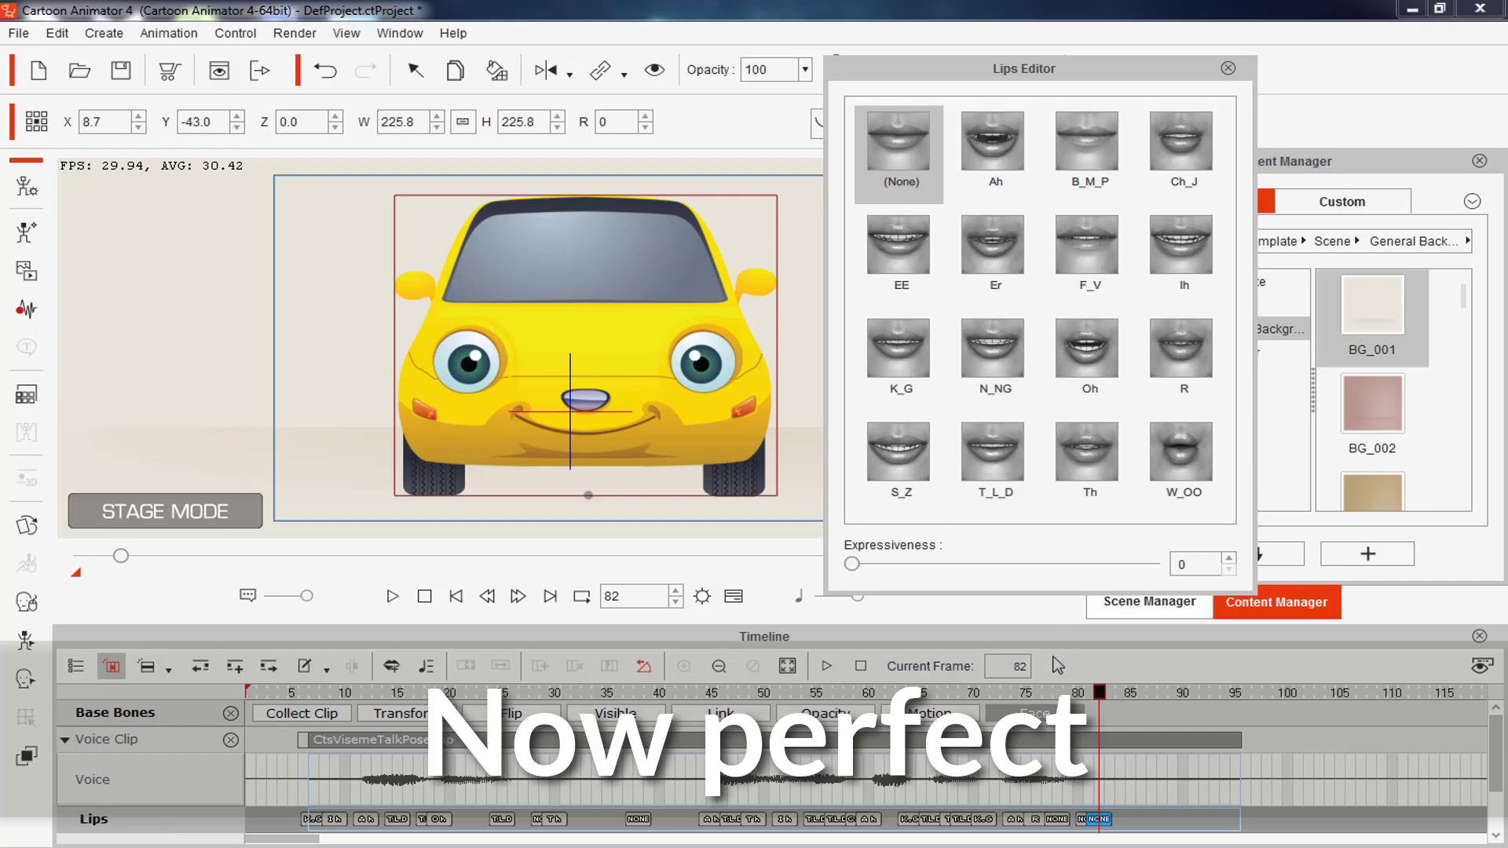
Preview the playback past the last lip keys and close the Lips Editor
key(space)
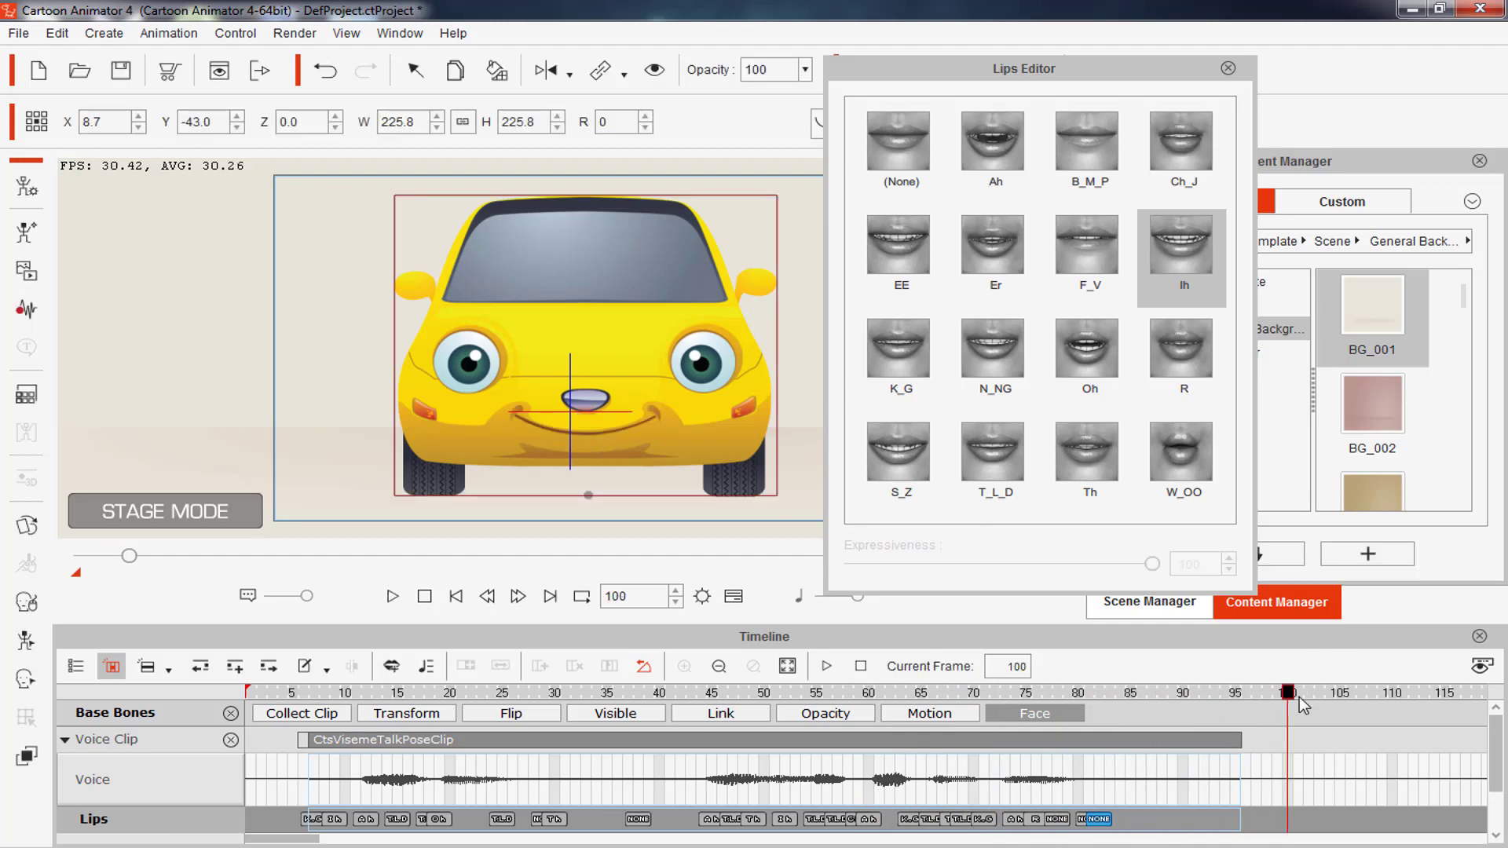
key(space)
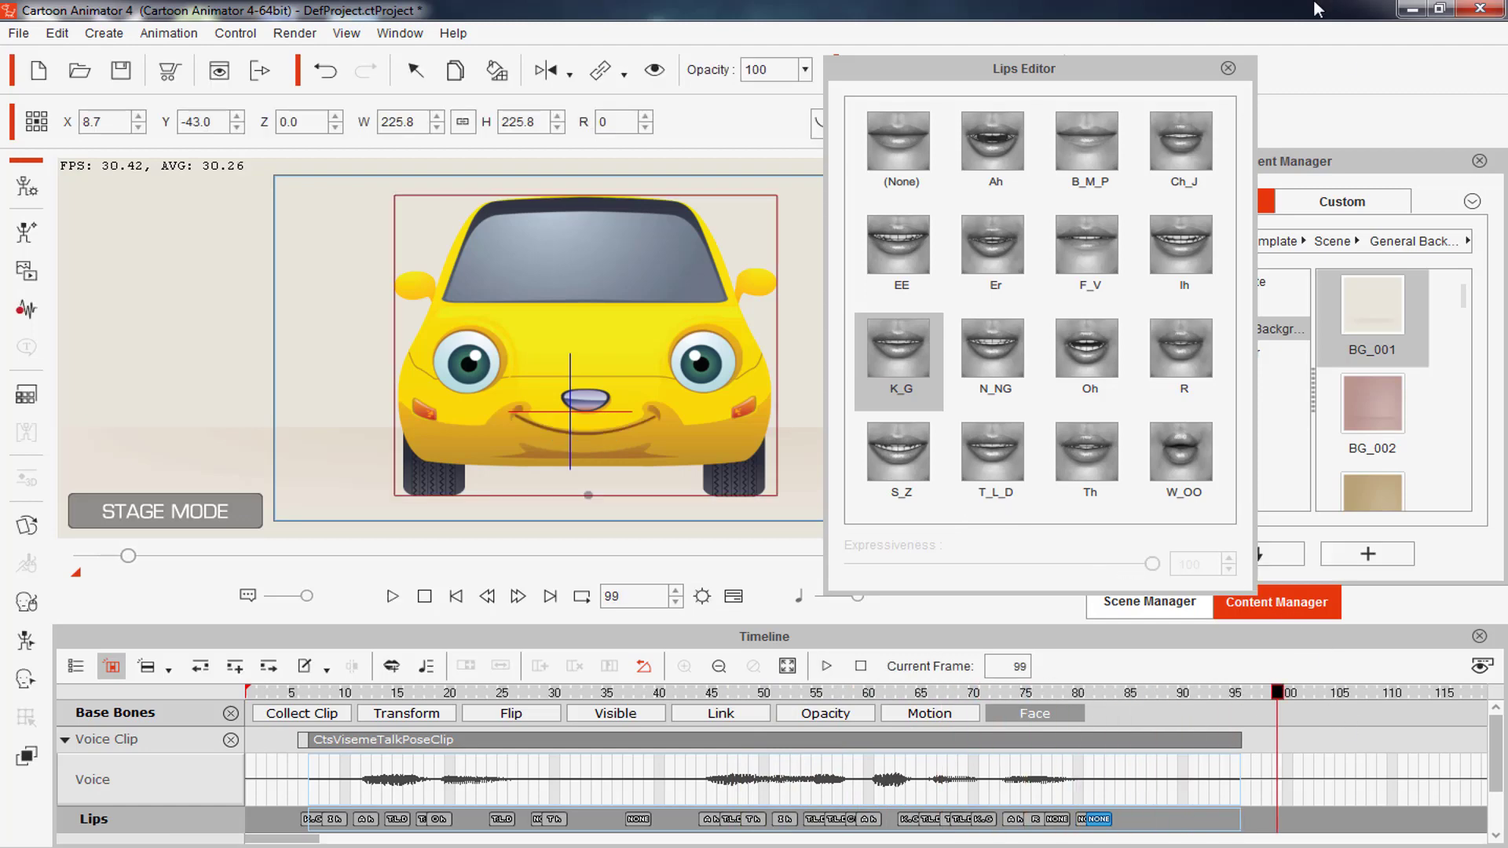
click(1228, 68)
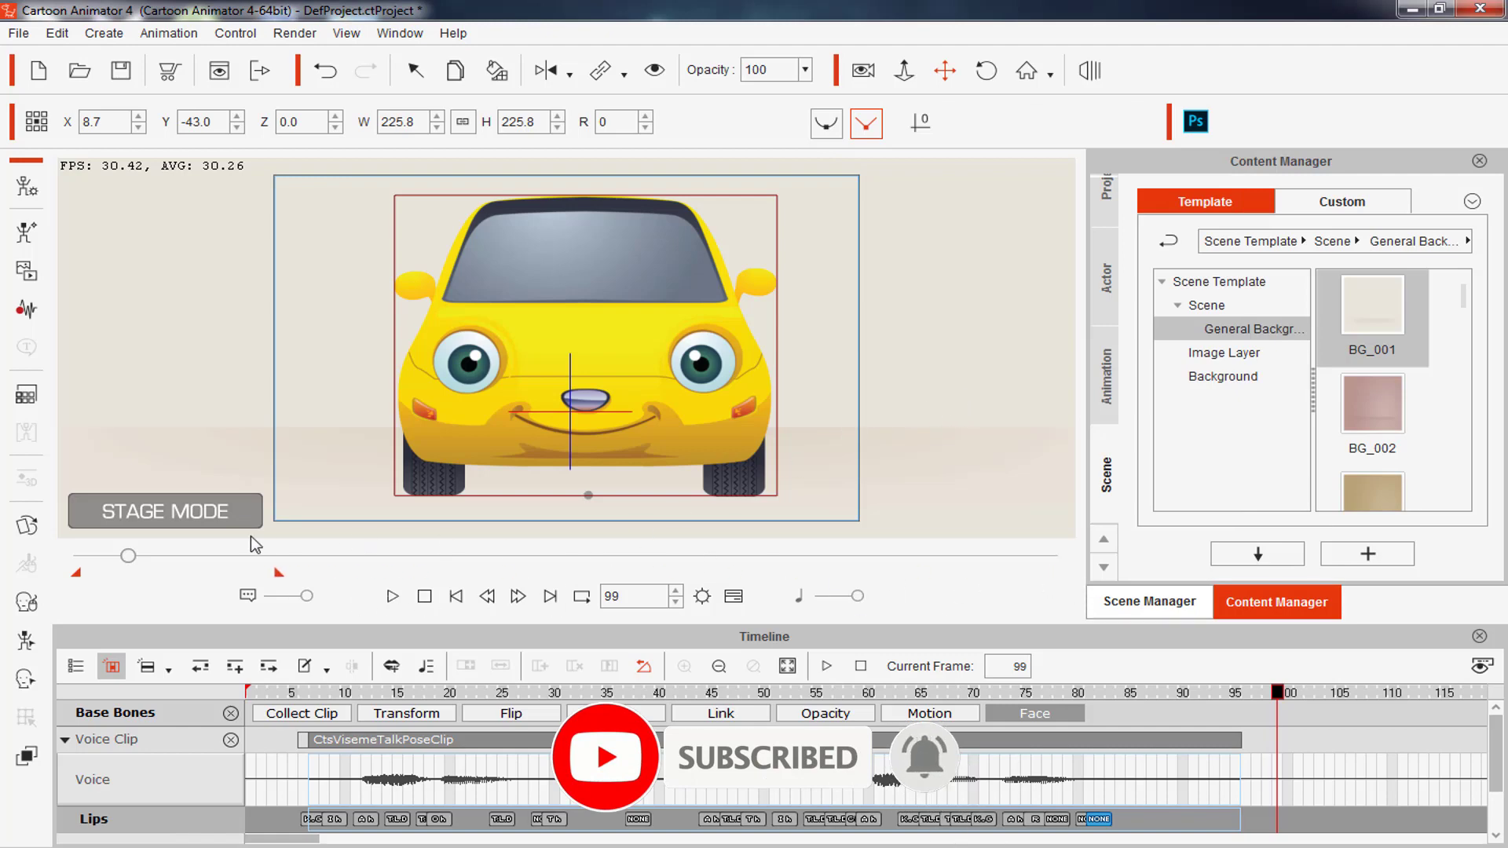
Shorten the playback range to end at about frame 113 and play the lip-synced car animation from the start
click(425, 599)
click(393, 598)
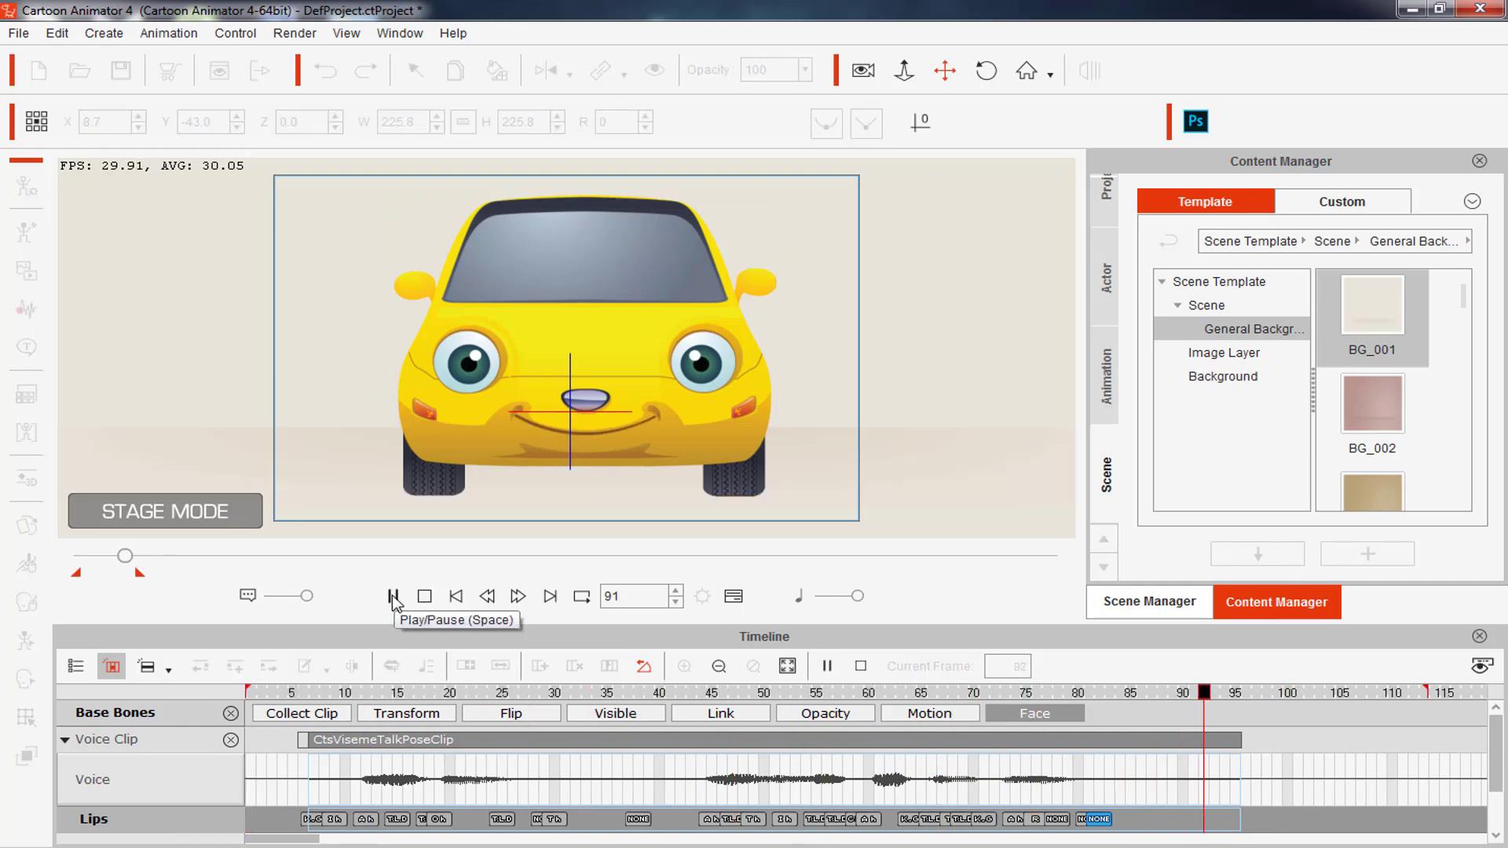
click(393, 599)
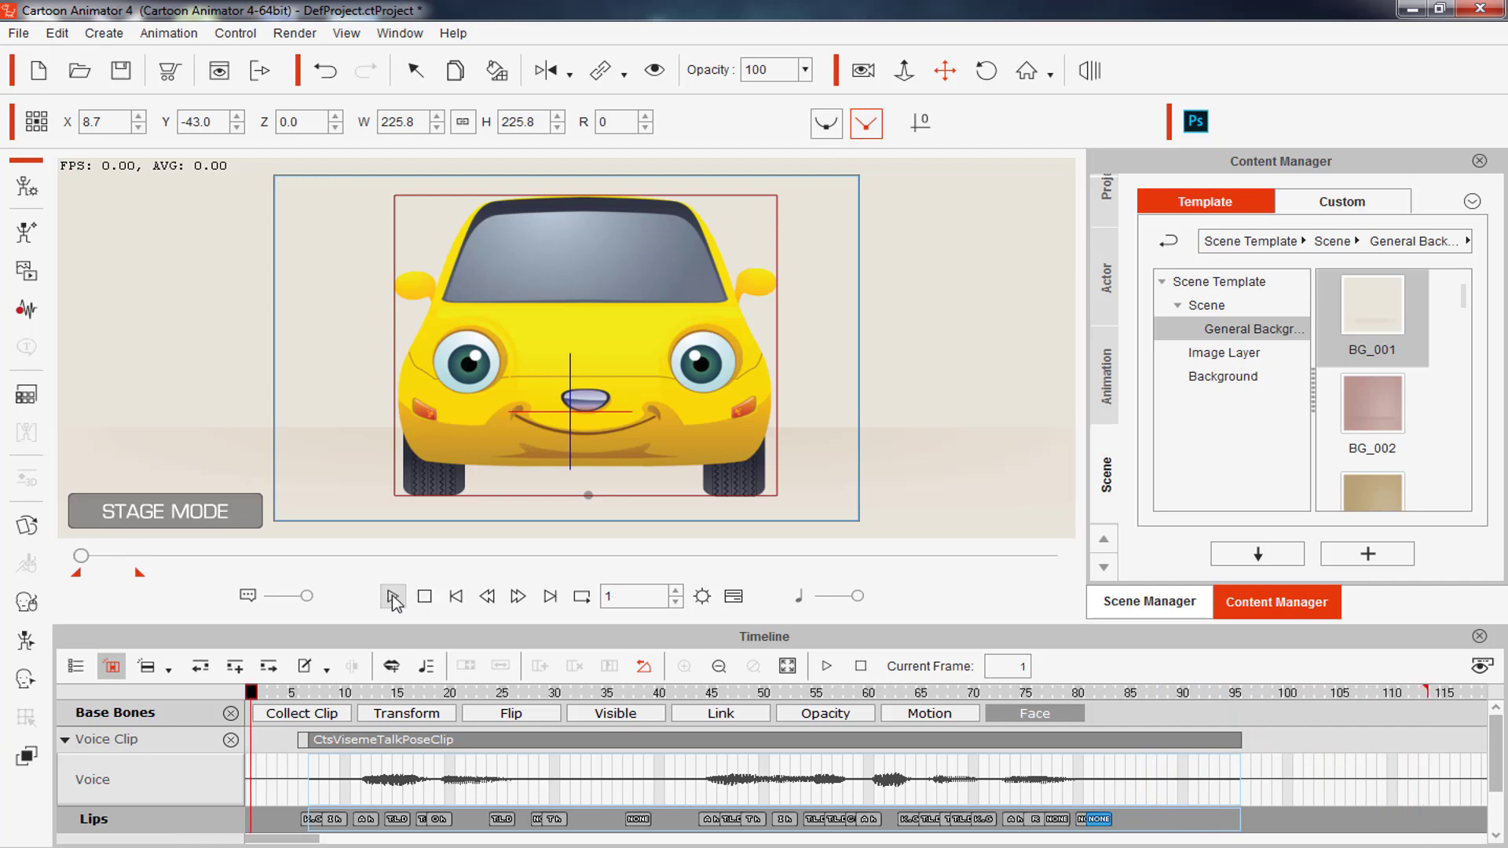